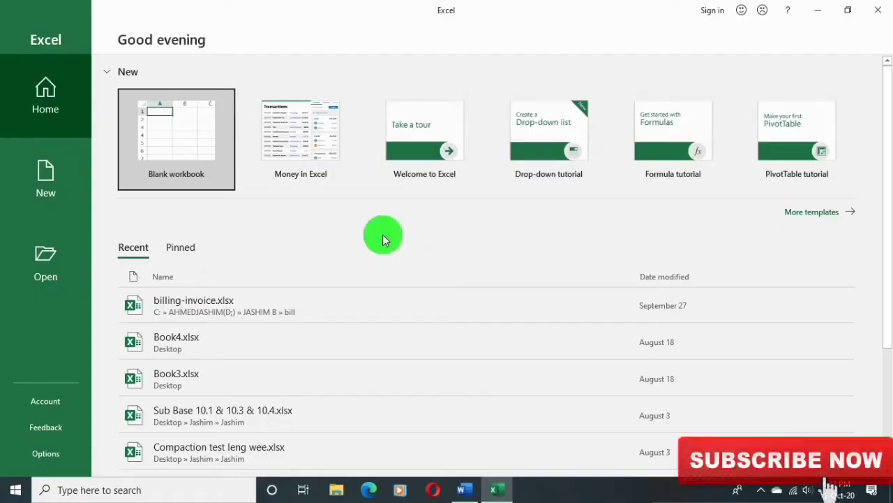
# Step: Create a blank workbook, merge C1:O7 into one centred cell and type the title 'mirdha tips&tipe'
pyautogui.click(199, 139)
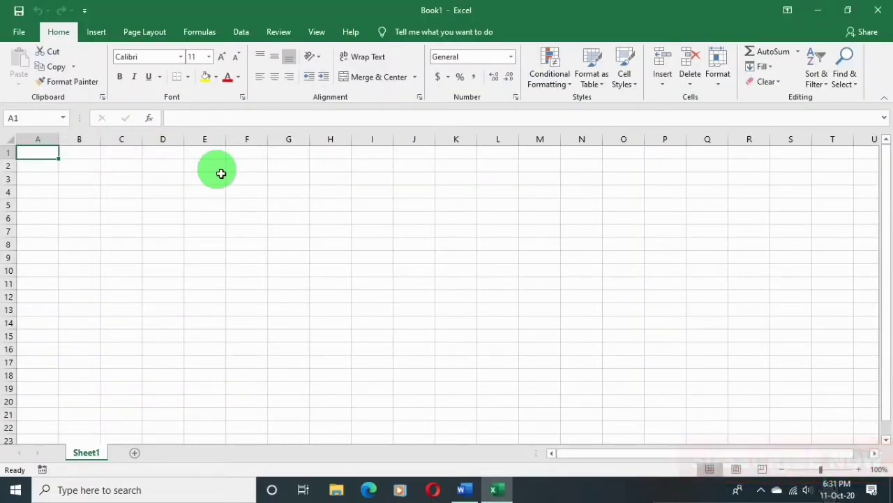
pyautogui.moveTo(126, 153); pyautogui.dragTo(618, 231)
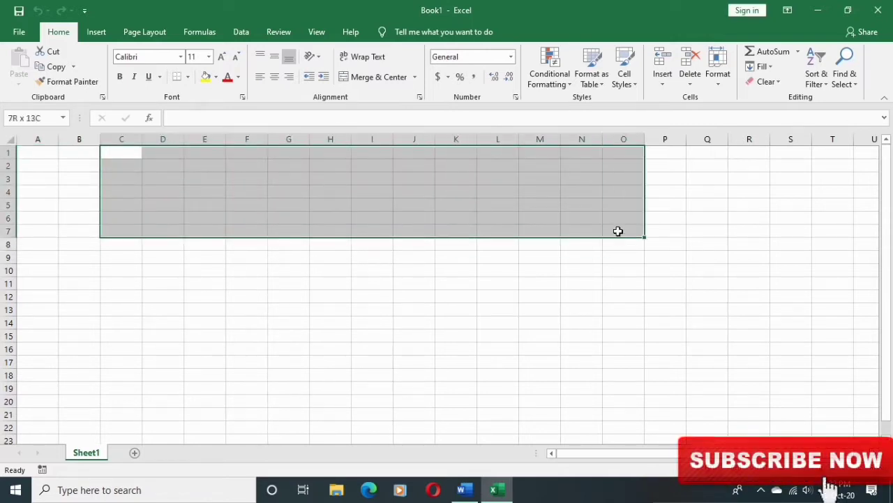
pyautogui.click(391, 78)
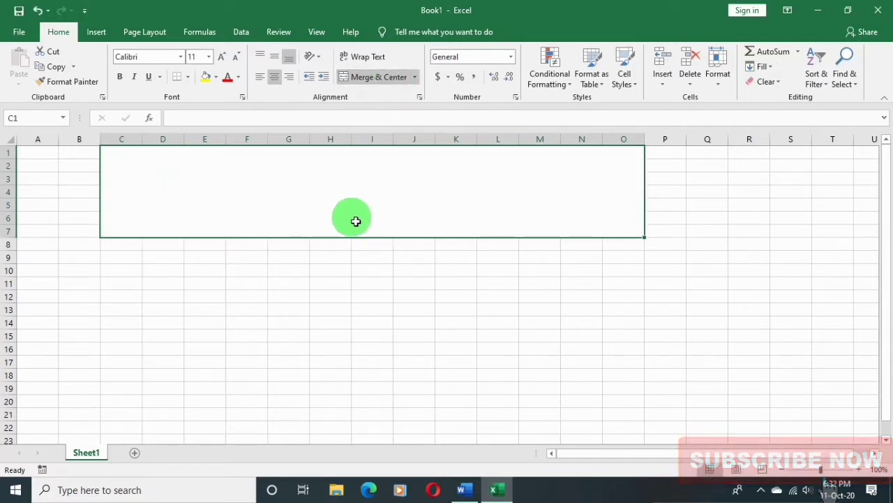
pyautogui.write('mi')
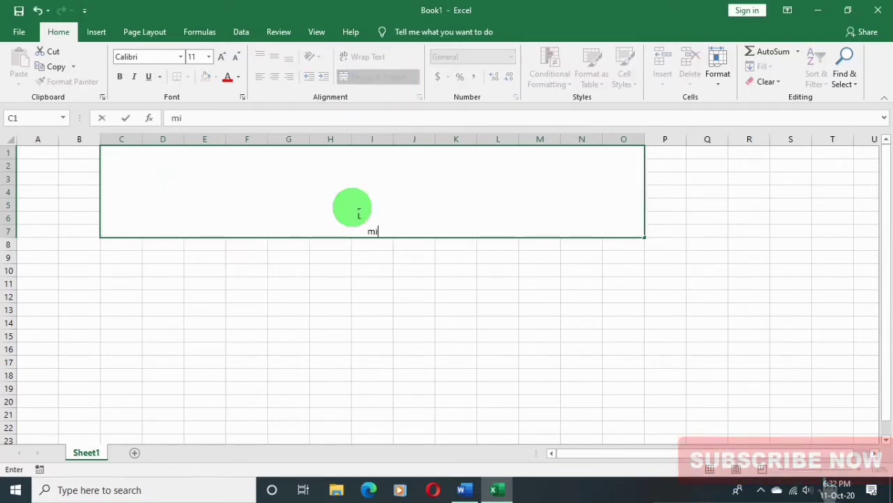
pyautogui.write('rd')
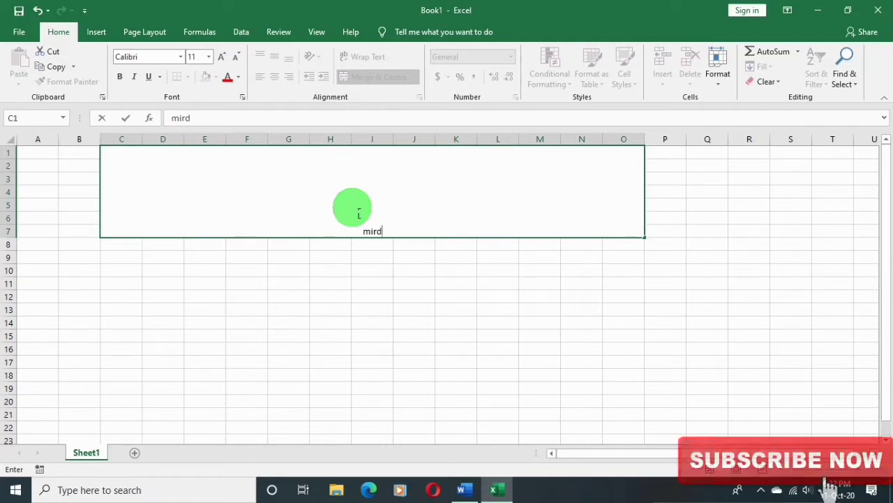
pyautogui.write('ha ')
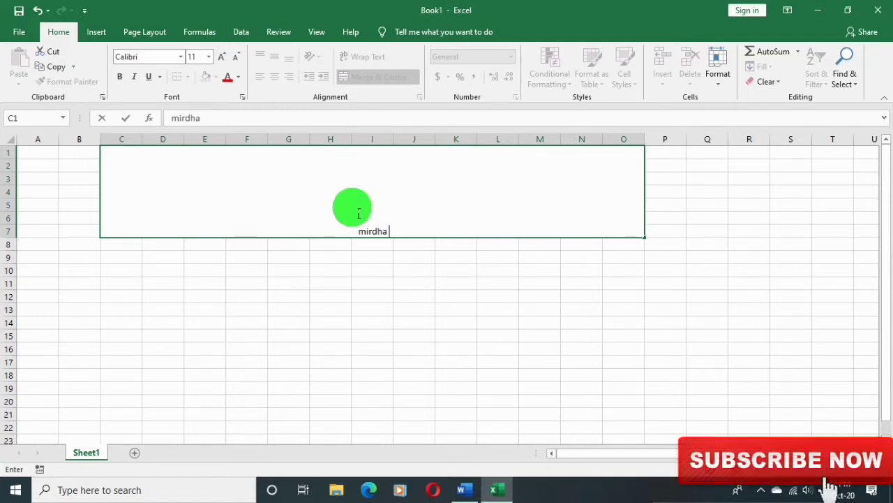
pyautogui.write('tips')
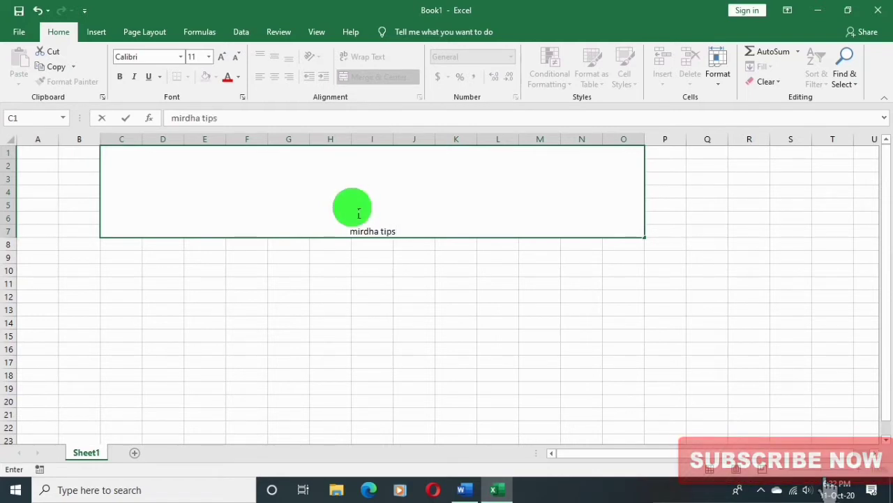
pyautogui.write('&tipe')
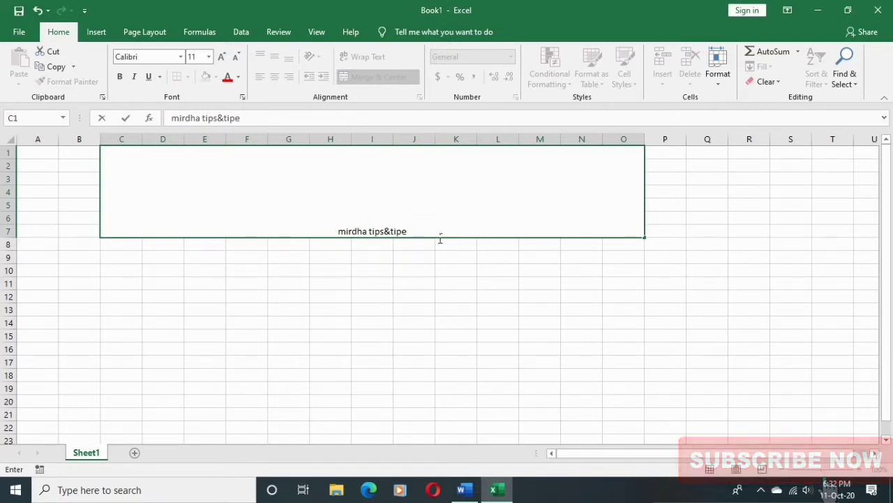
# Step: Make the title text 72 pt, bold and italic
pyautogui.click(315, 248)
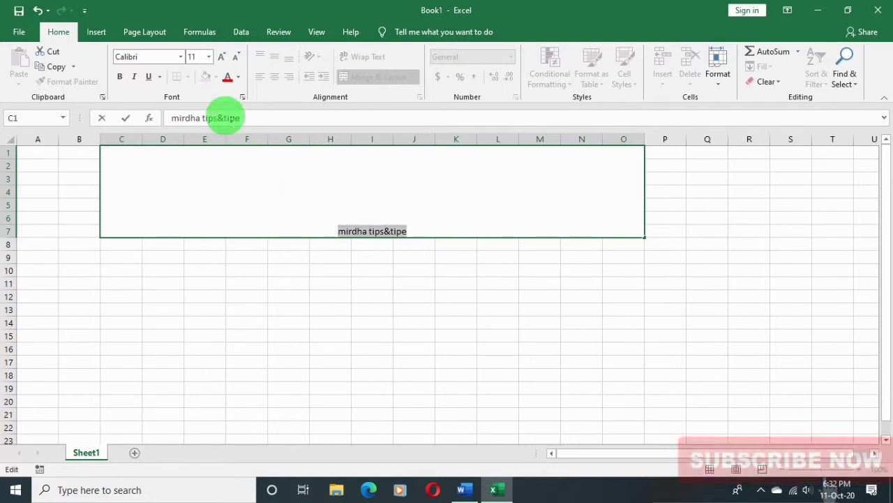
pyautogui.click(210, 57)
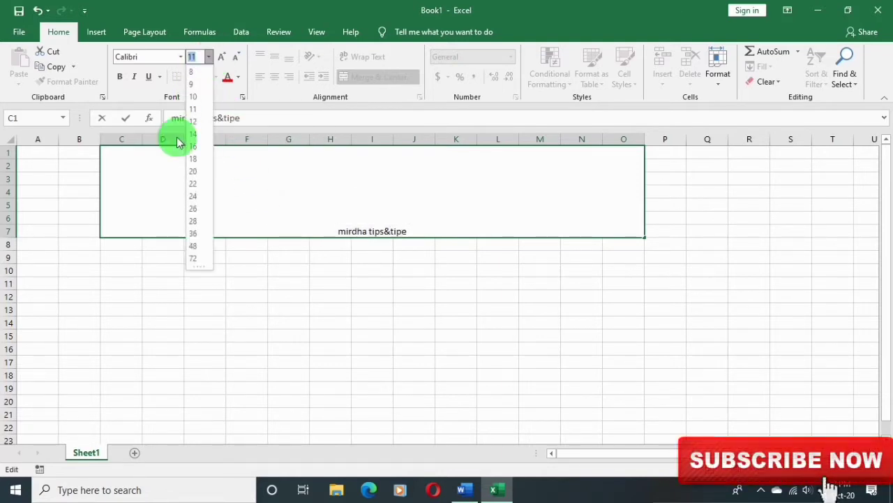
pyautogui.click(194, 258)
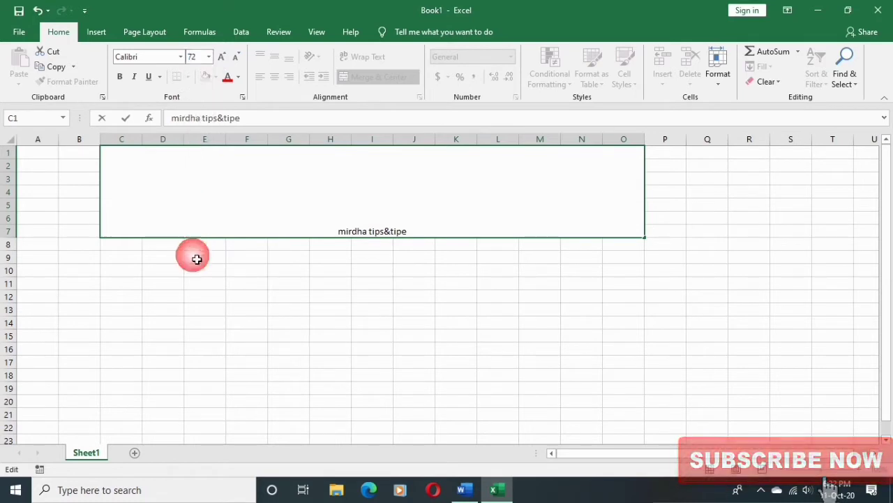
pyautogui.click(118, 77)
pyautogui.click(134, 77)
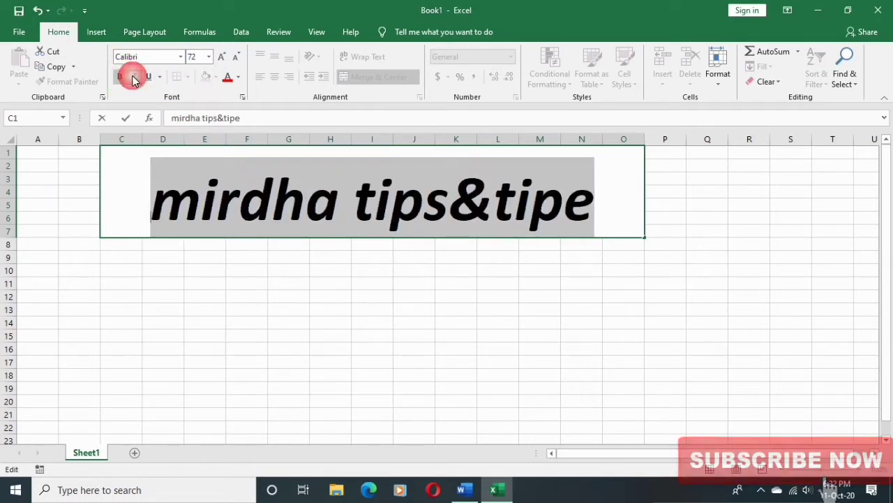
# Step: Apply the Futura-Bold font to the title and commit the cell entry
pyautogui.click(181, 57)
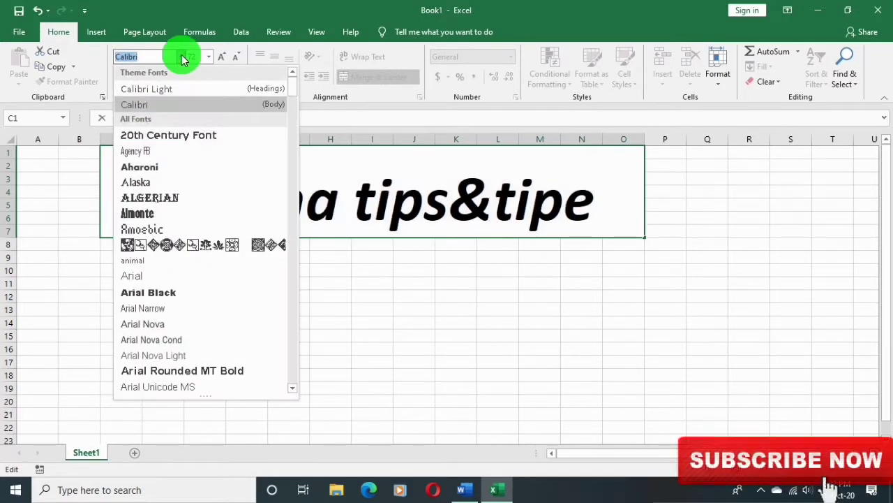
pyautogui.scroll(-7, 183, 319)
pyautogui.scroll(-3, 167, 375)
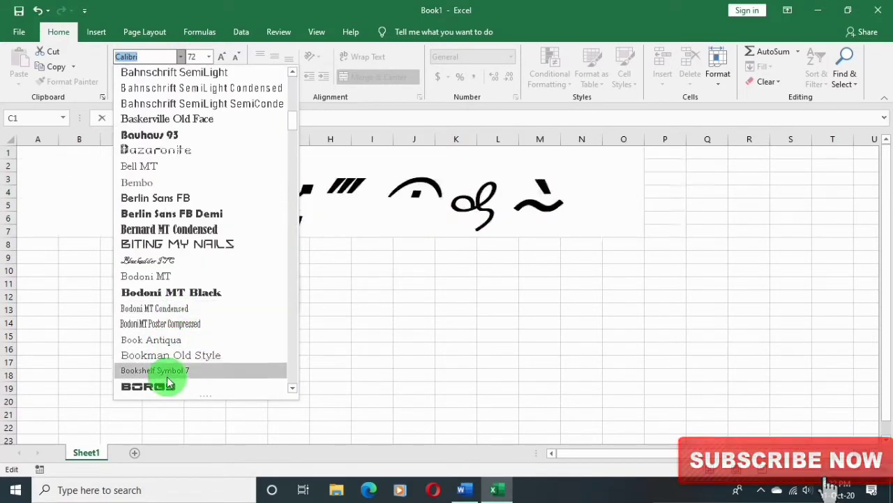
pyautogui.scroll(-1, 168, 387)
pyautogui.scroll(-2, 167, 386)
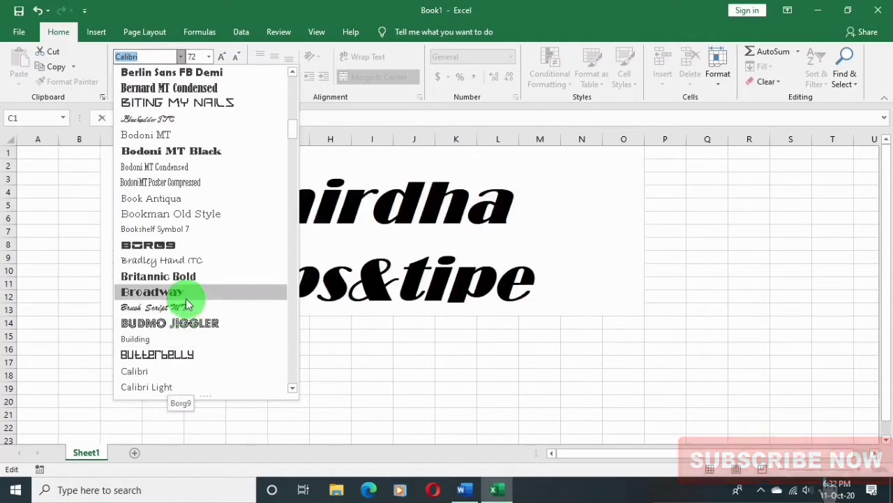
pyautogui.scroll(-1, 183, 315)
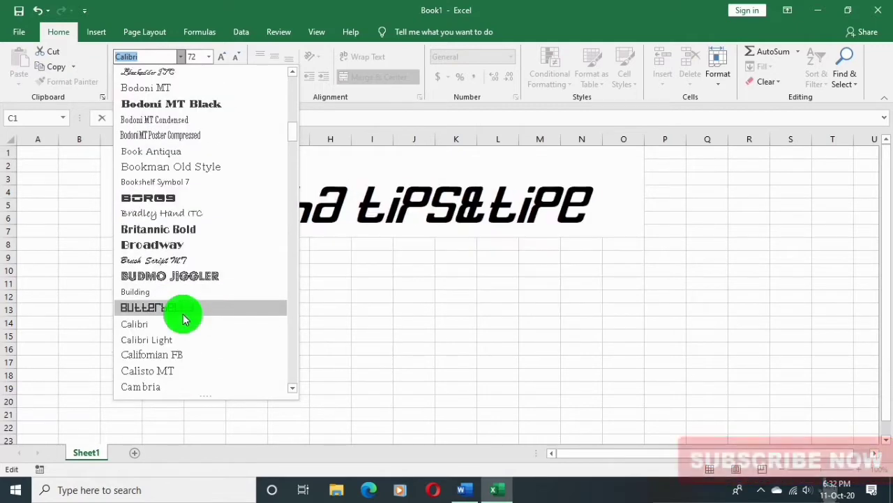
pyautogui.scroll(-1, 183, 314)
pyautogui.scroll(-1, 175, 339)
pyautogui.scroll(-1, 171, 377)
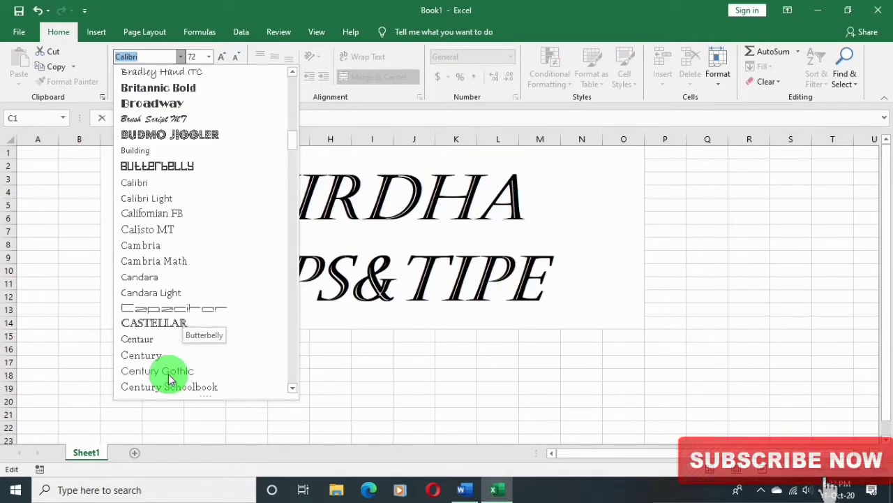
pyautogui.scroll(-1, 170, 374)
pyautogui.scroll(-3, 173, 370)
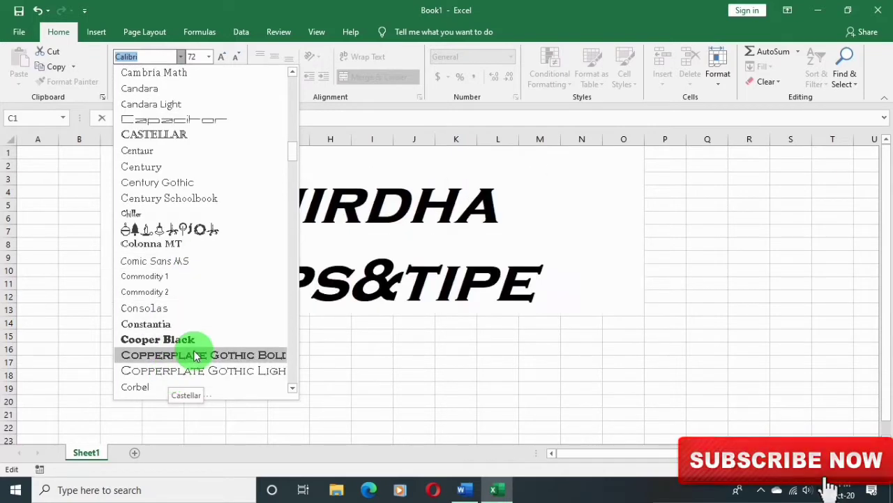
pyautogui.scroll(-1, 197, 357)
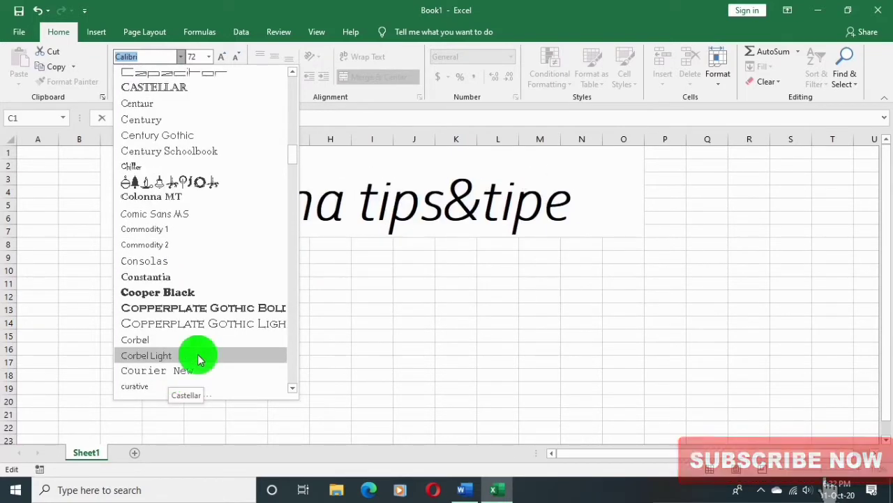
pyautogui.scroll(-4, 197, 357)
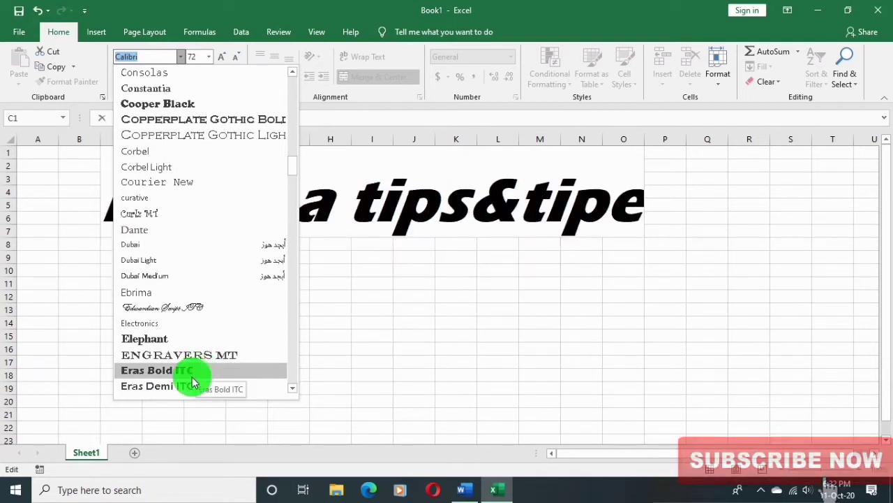
pyautogui.scroll(-2, 185, 389)
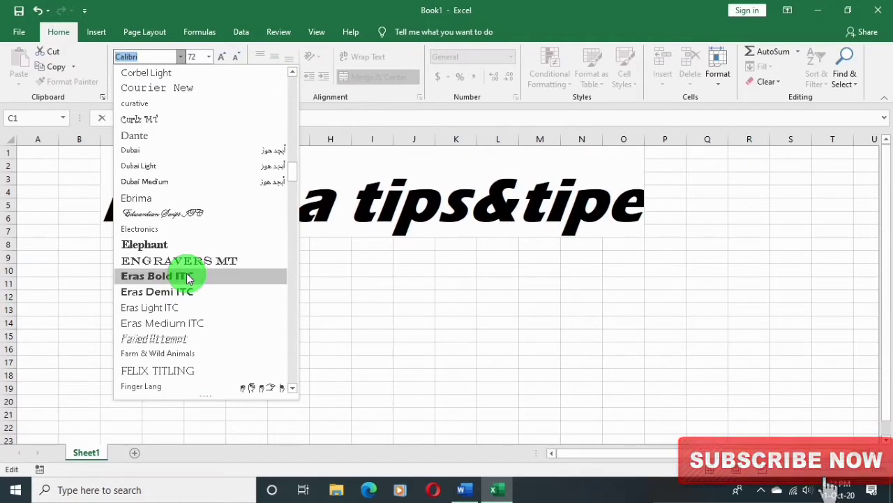
pyautogui.scroll(-3, 187, 277)
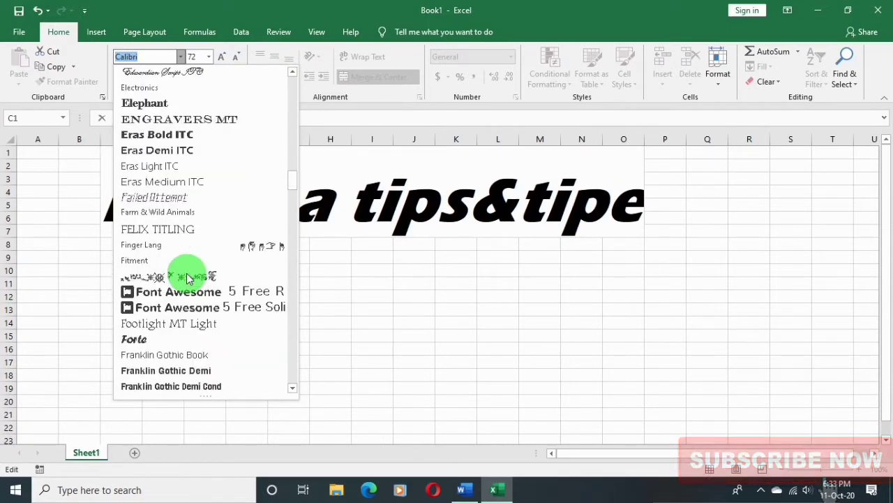
pyautogui.scroll(-3, 180, 335)
pyautogui.click(175, 356)
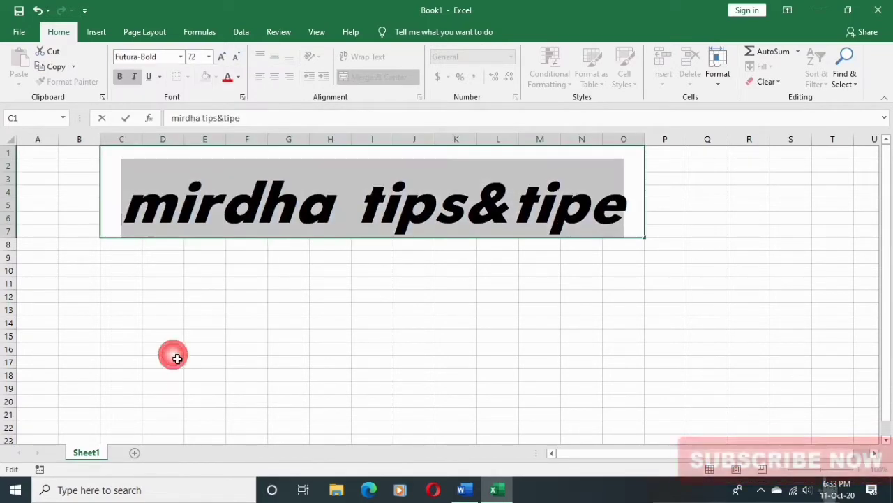
pyautogui.click(638, 225)
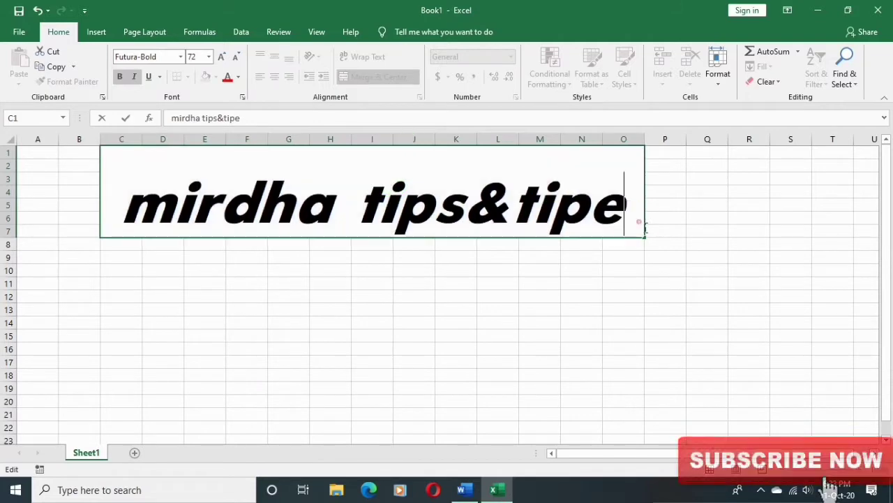
pyautogui.click(94, 170)
# Step: Fill the merged title cell light blue and colour its text orange
pyautogui.click(185, 170)
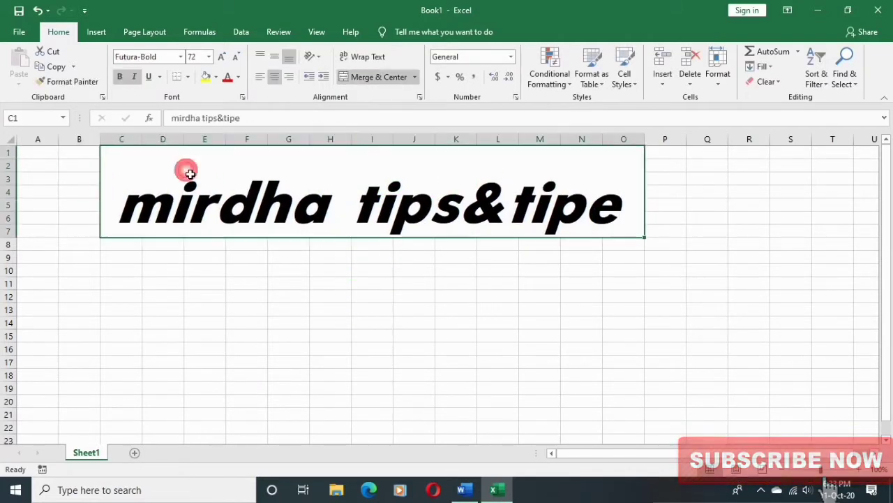
pyautogui.click(217, 78)
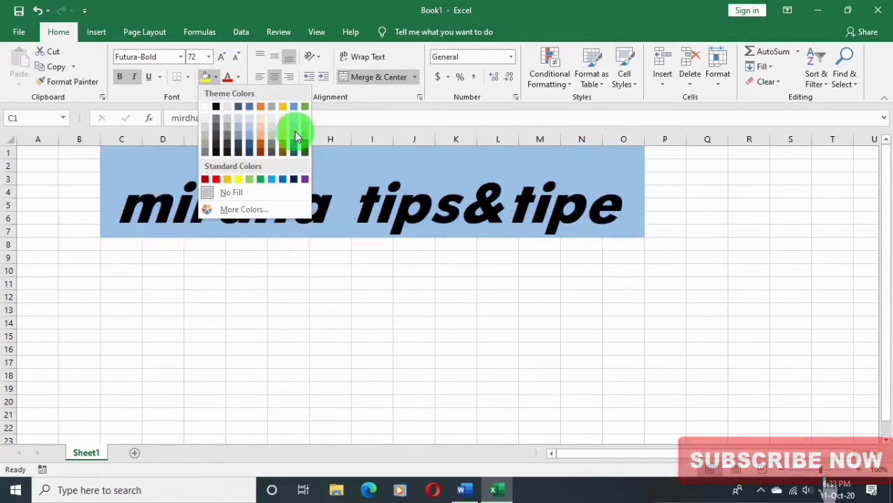
pyautogui.click(294, 133)
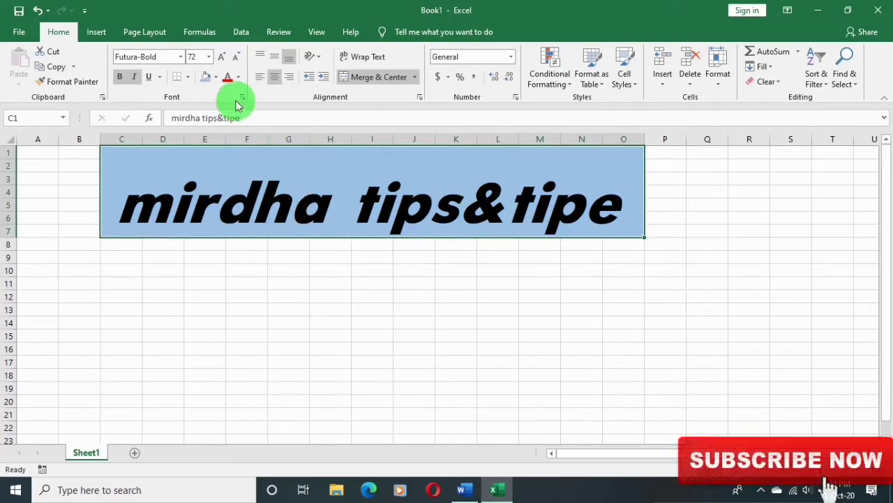
pyautogui.click(238, 76)
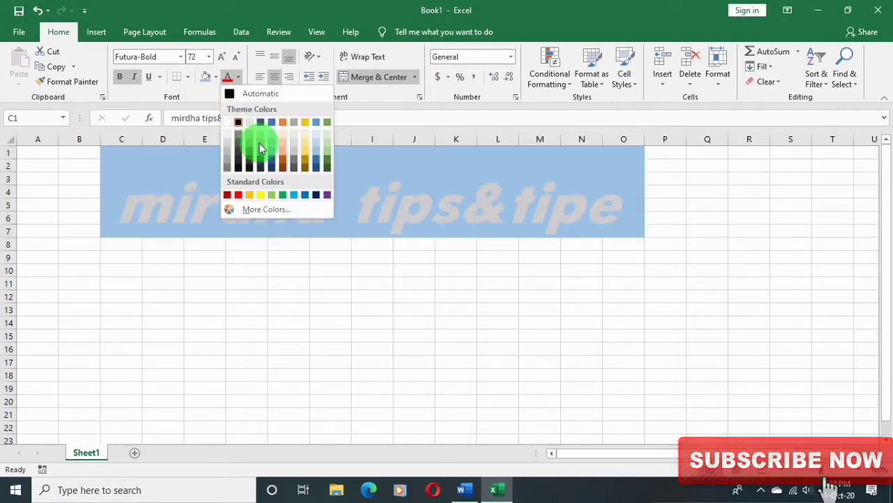
pyautogui.click(290, 165)
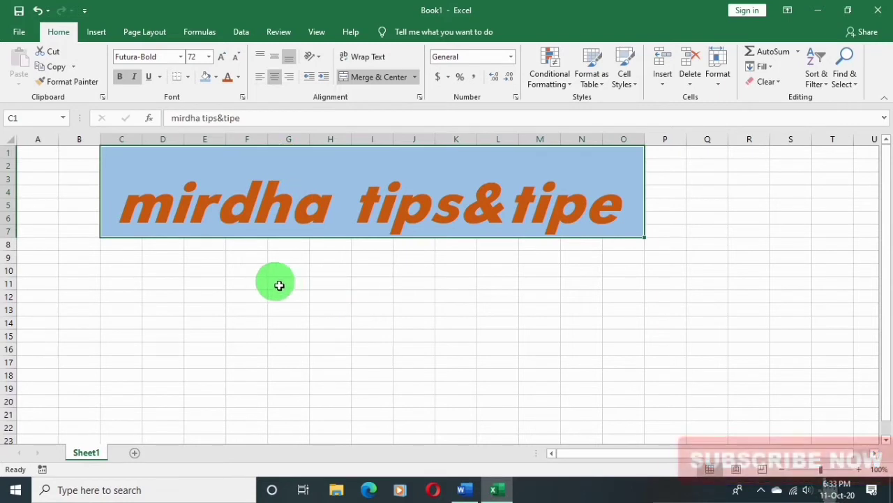
pyautogui.click(220, 248)
# Step: Select the table area E8:M23 and start a new conditional formatting rule for it
pyautogui.moveTo(227, 262)
pyautogui.mouseDown()
pyautogui.moveTo(555, 291)
pyautogui.moveTo(548, 443)
pyautogui.mouseUp()
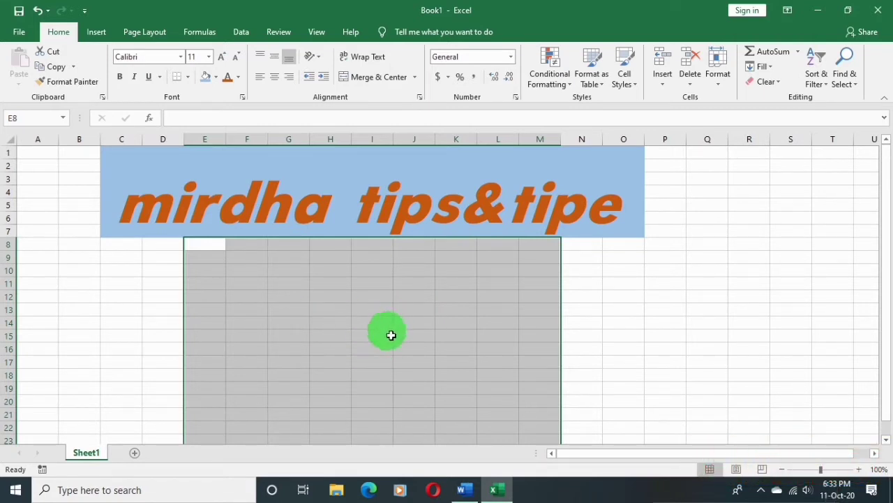
pyautogui.click(556, 83)
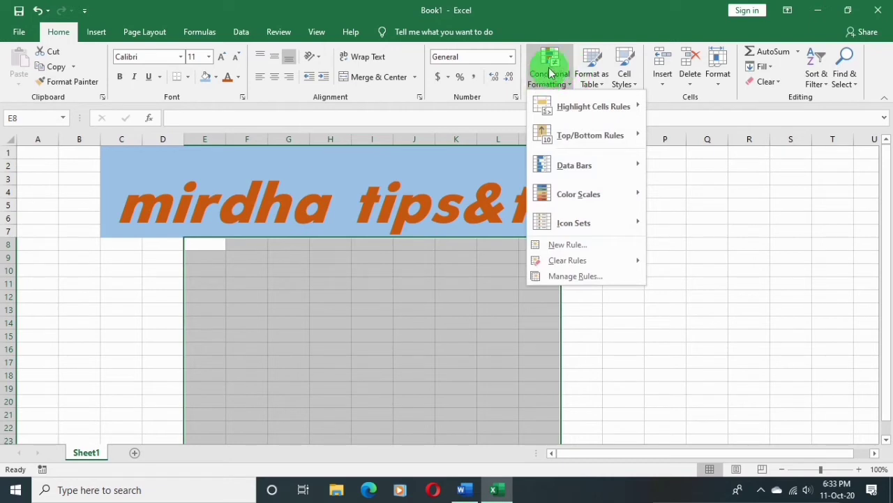
pyautogui.click(578, 245)
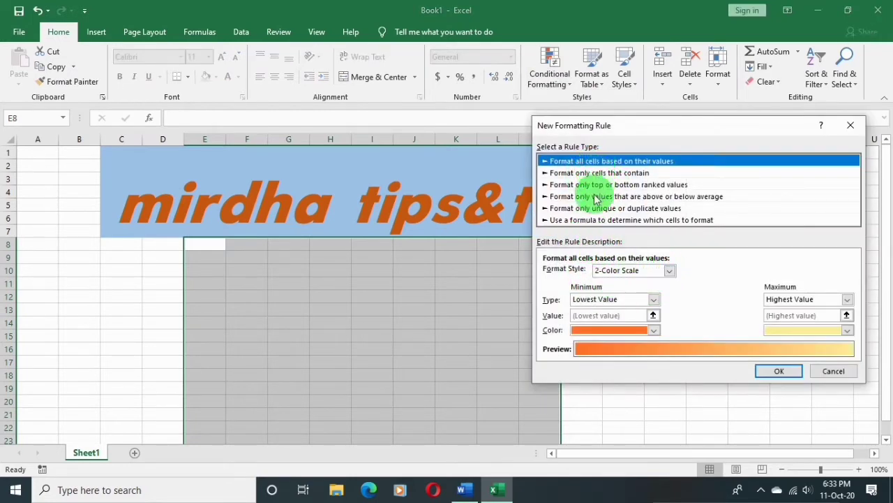
# Step: Set the rule to a formula condition =COUNTA(E8:M23)>0 with relative references
pyautogui.click(635, 222)
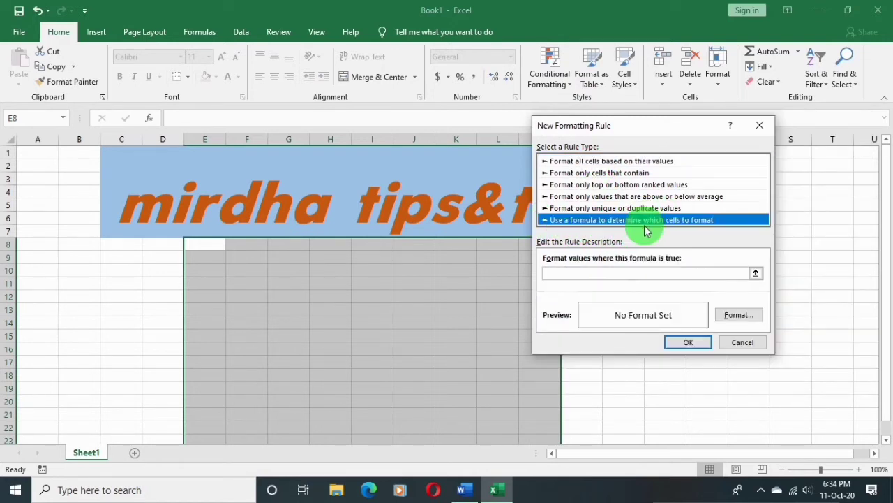
pyautogui.click(588, 274)
pyautogui.write('=COUNTA')
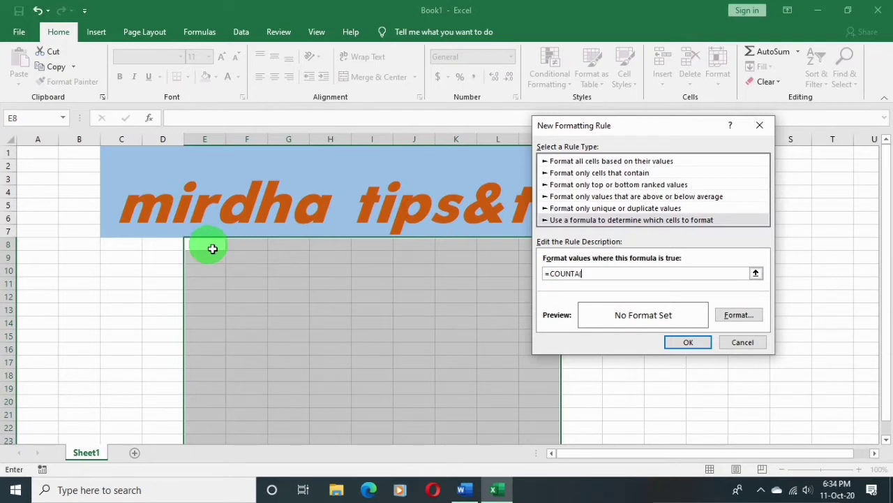
pyautogui.moveTo(684, 120); pyautogui.dragTo(747, 130)
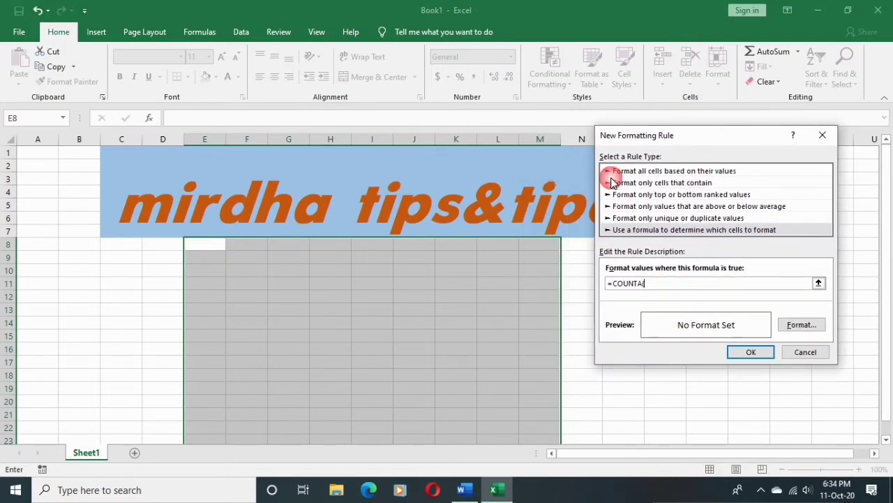
pyautogui.moveTo(237, 250)
pyautogui.mouseDown()
pyautogui.moveTo(560, 424)
pyautogui.moveTo(560, 330)
pyautogui.mouseUp()
pyautogui.scroll(3, 514, 300)
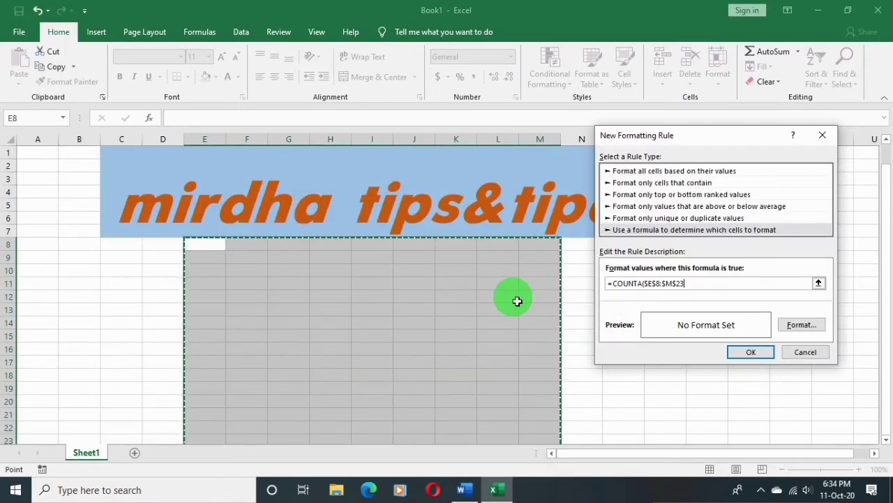
pyautogui.scroll(1, 517, 301)
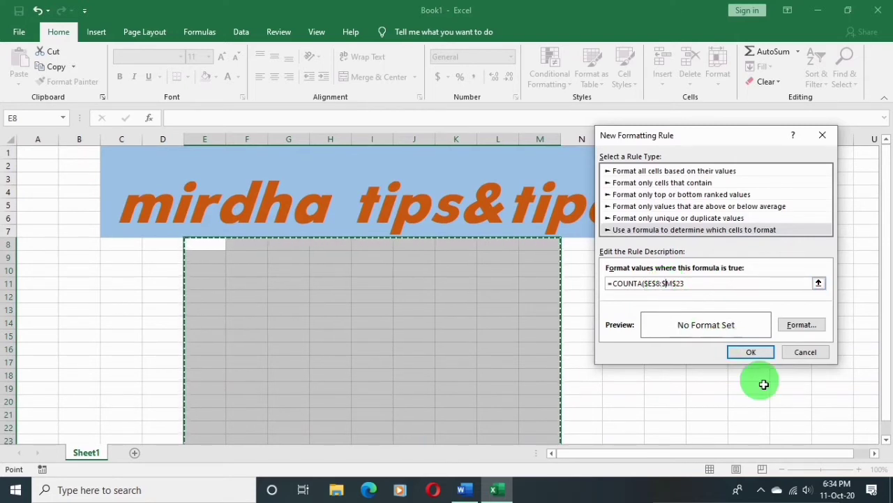
pyautogui.press('BackSpace')
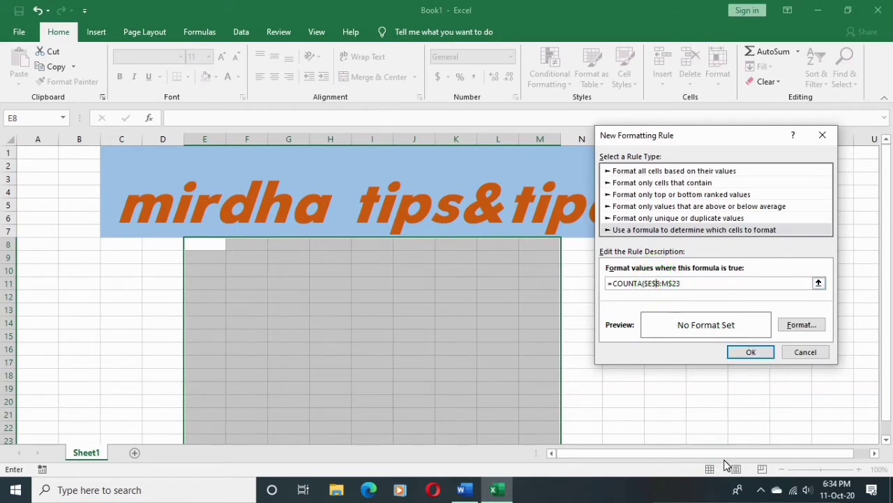
pyautogui.press('BackSpace')
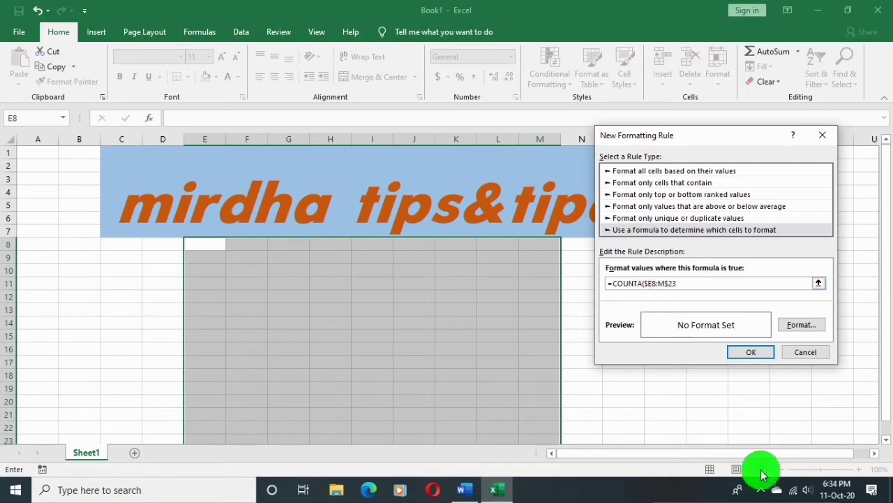
pyautogui.press('BackSpace')
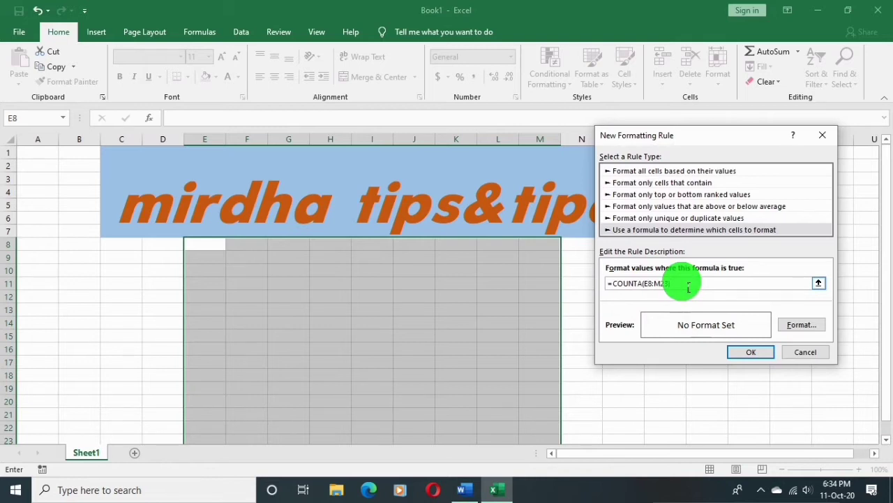
pyautogui.write(')')
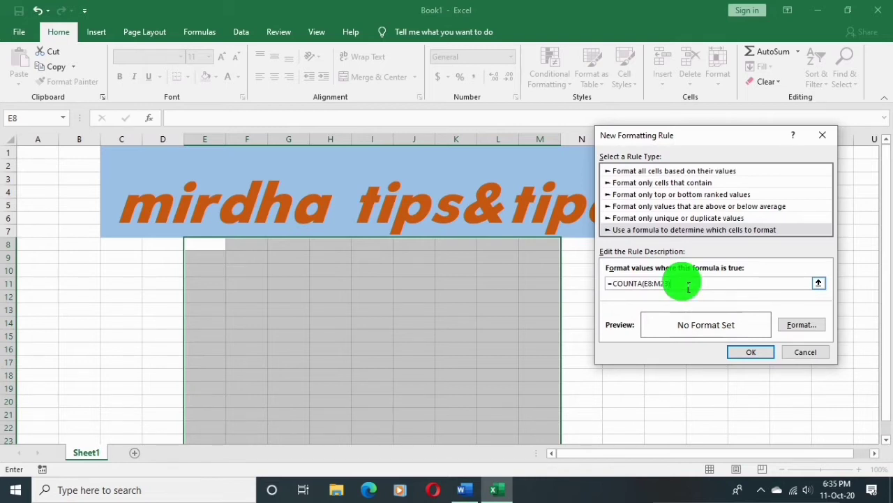
pyautogui.write('>0')
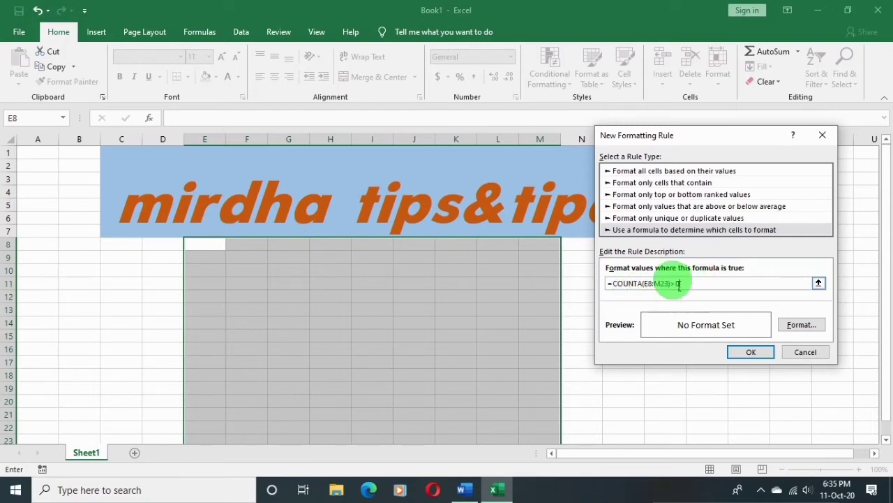
# Step: Choose a line style in the rule's Border settings and apply an outline border
pyautogui.click(802, 326)
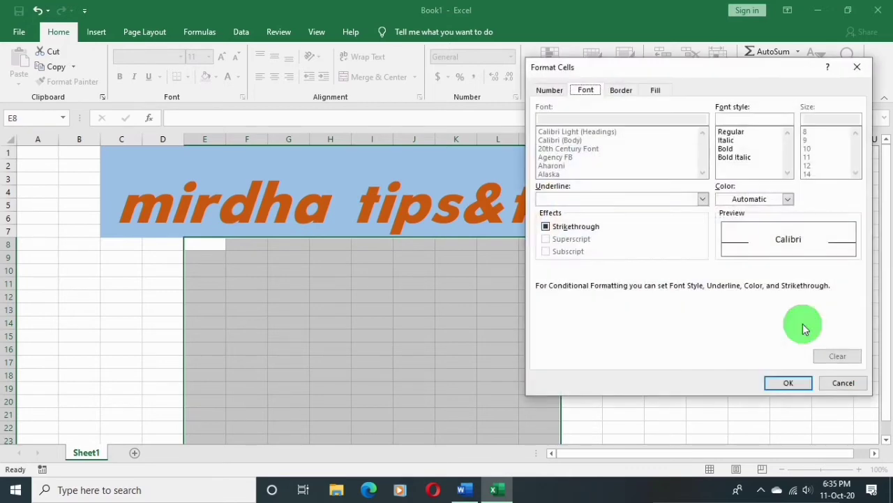
pyautogui.click(548, 96)
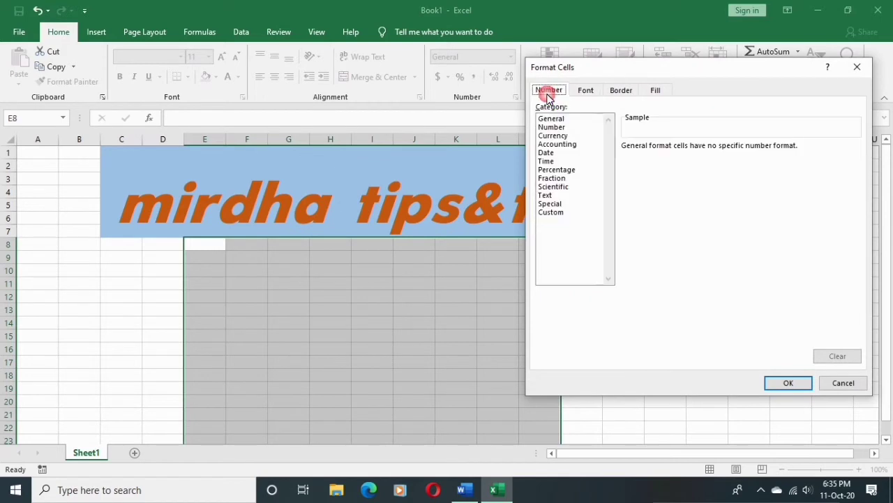
pyautogui.click(586, 91)
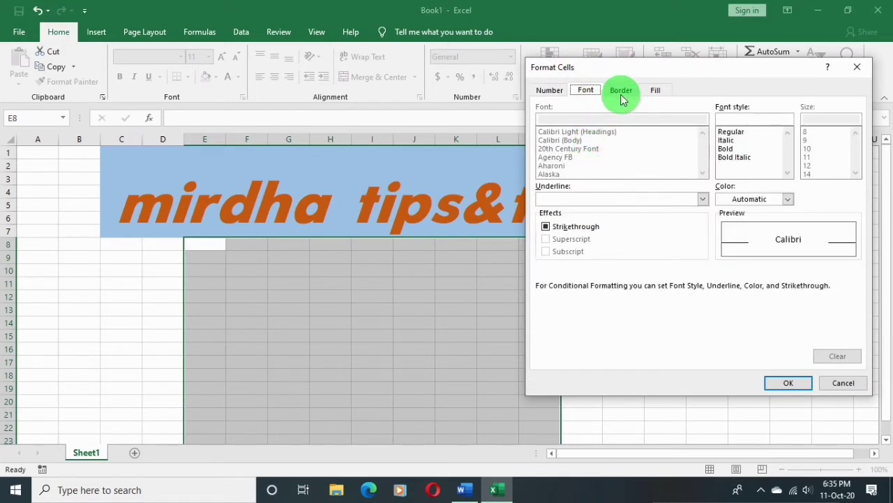
pyautogui.click(620, 91)
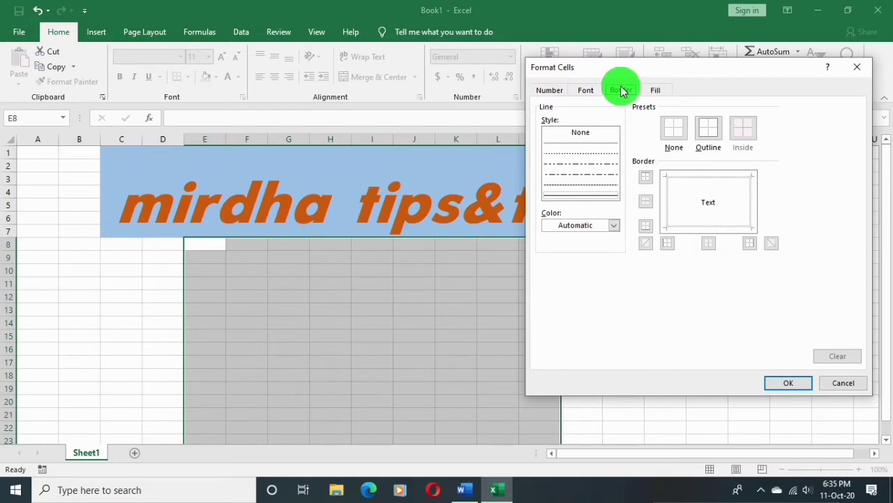
pyautogui.click(604, 176)
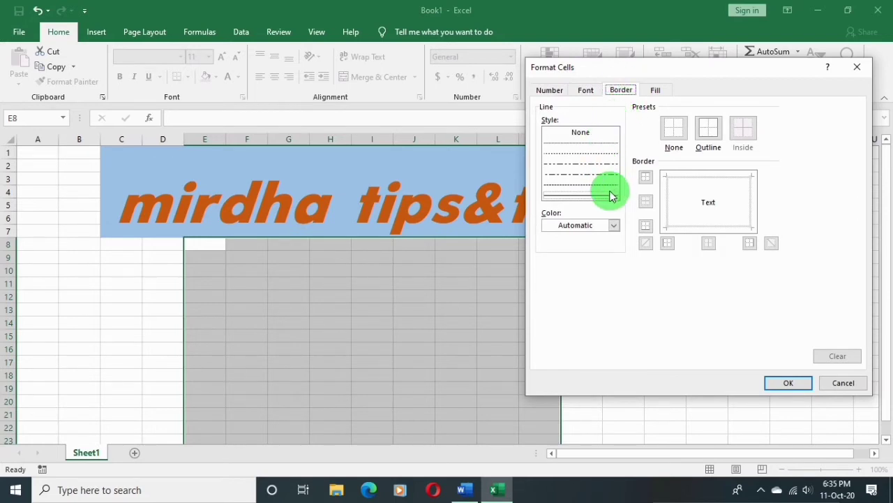
pyautogui.click(610, 195)
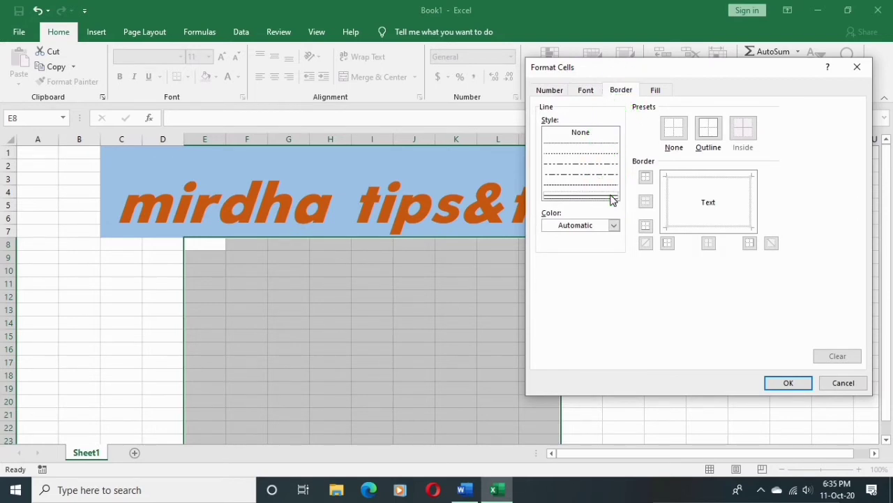
pyautogui.click(610, 199)
pyautogui.click(586, 201)
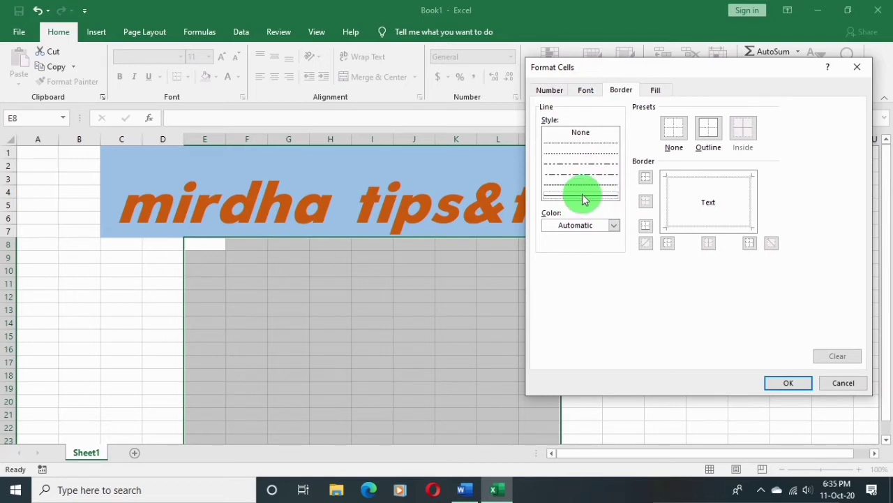
pyautogui.click(709, 133)
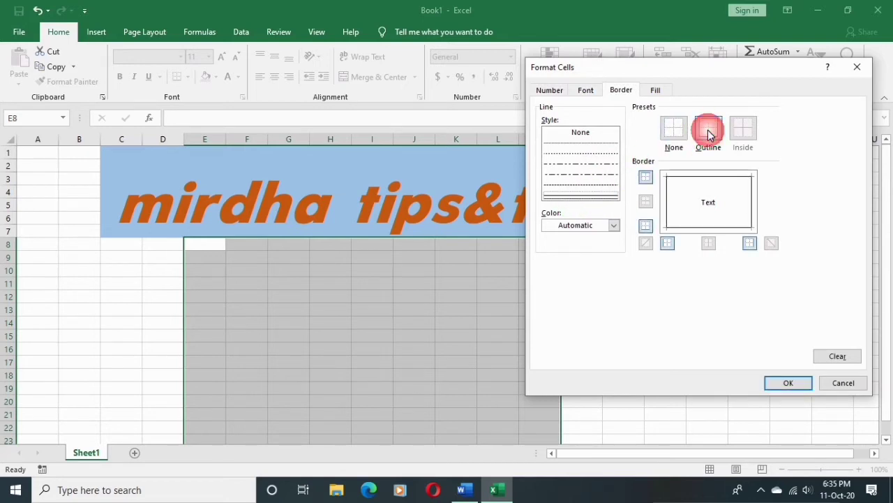
# Step: Change the outline border colour to red and confirm the format
pyautogui.click(614, 224)
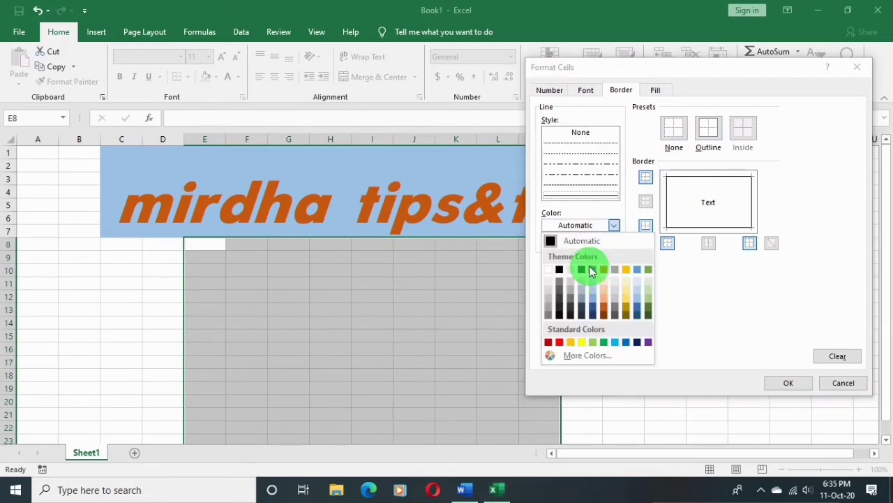
pyautogui.click(627, 343)
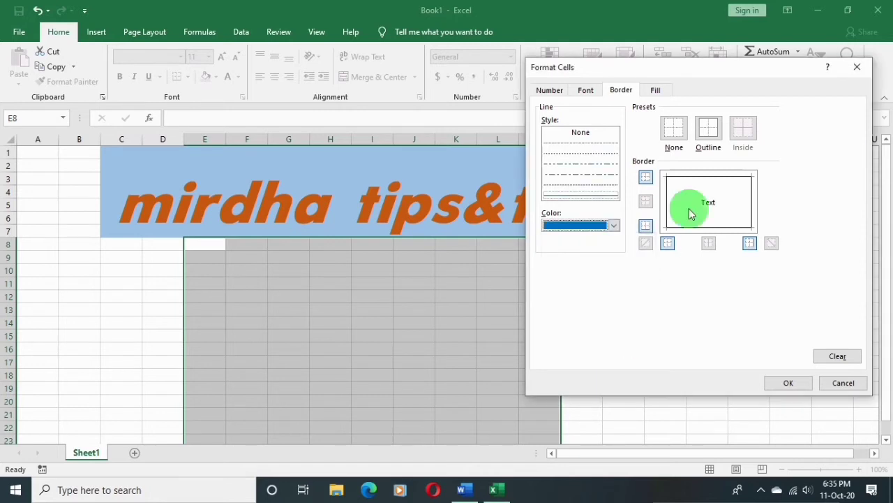
pyautogui.click(705, 130)
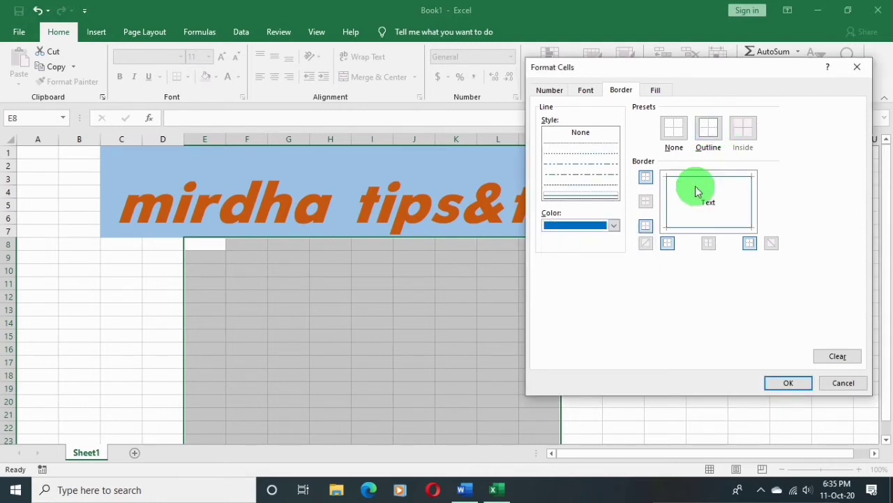
pyautogui.click(614, 226)
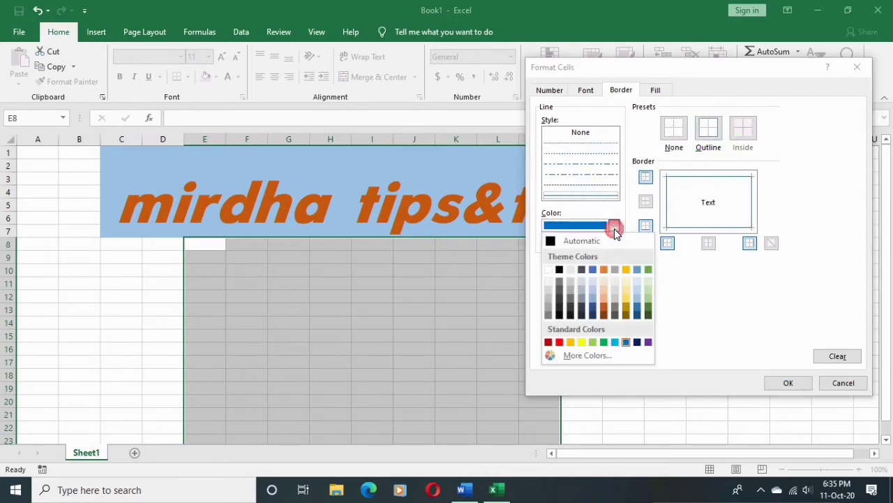
pyautogui.click(564, 343)
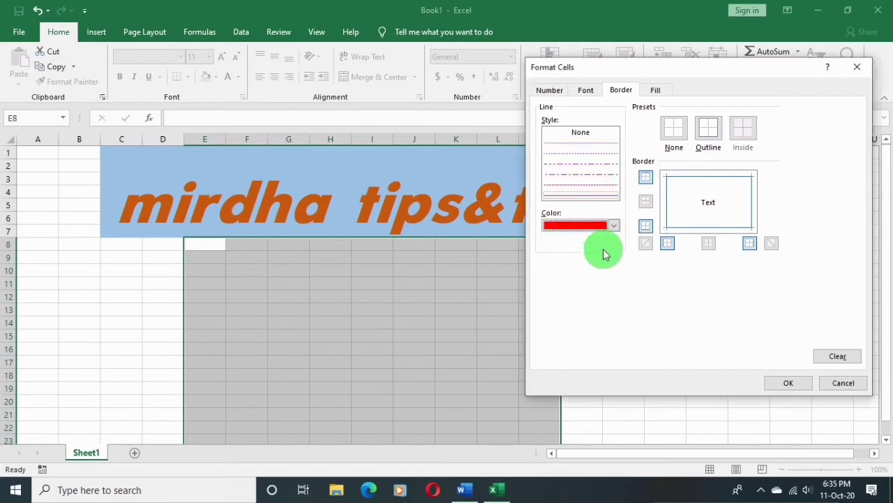
pyautogui.click(714, 137)
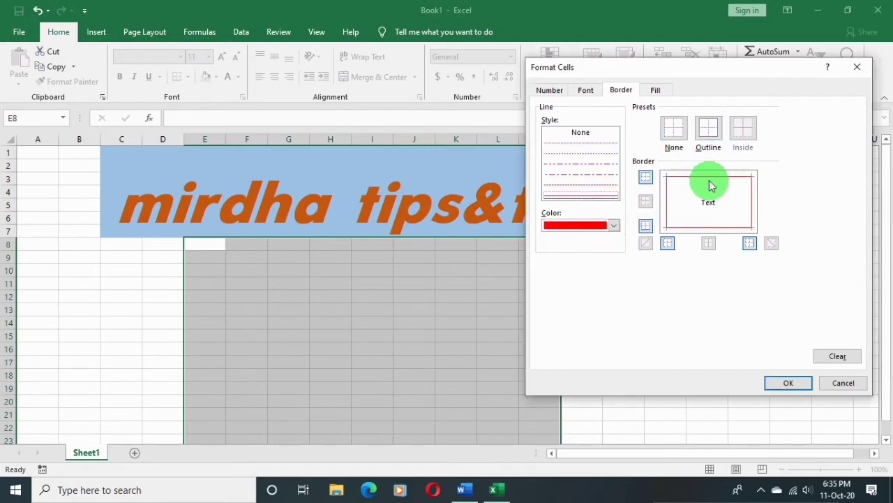
pyautogui.click(723, 203)
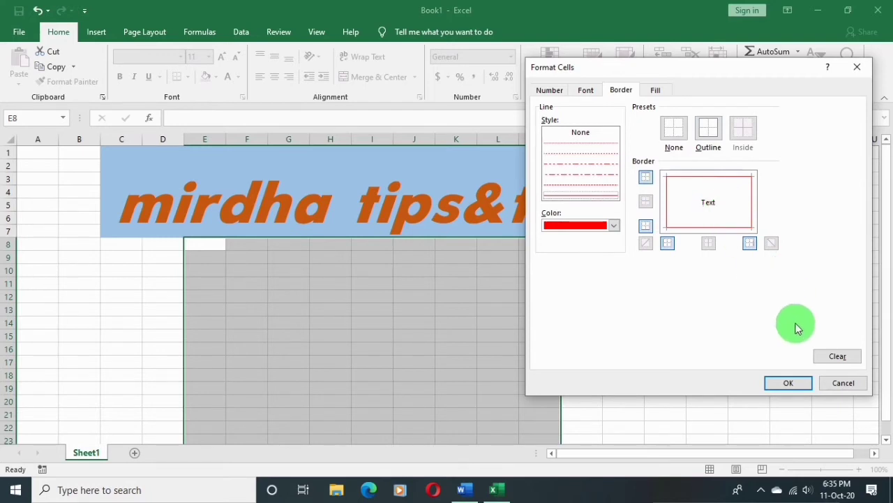
pyautogui.click(798, 384)
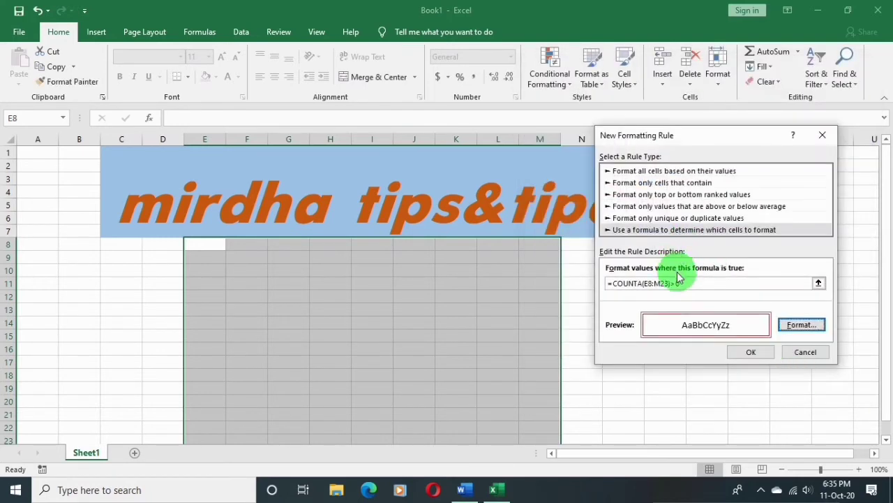
# Step: Save the conditional formatting rule and enter the header s/no in E8
pyautogui.click(756, 354)
pyautogui.click(214, 247)
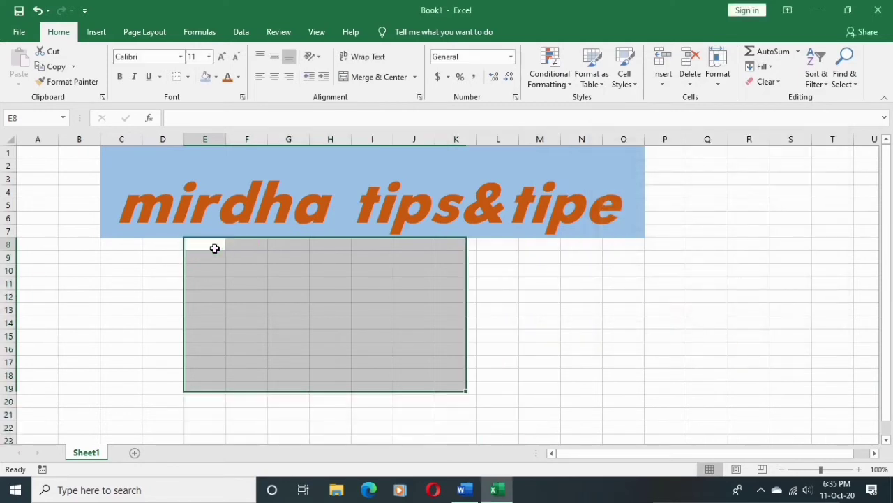
pyautogui.click(241, 254)
pyautogui.click(212, 247)
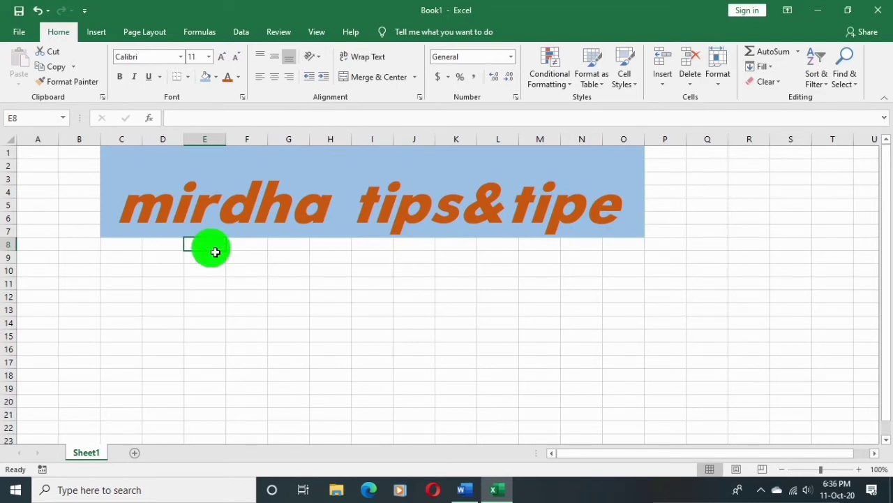
pyautogui.write('s')
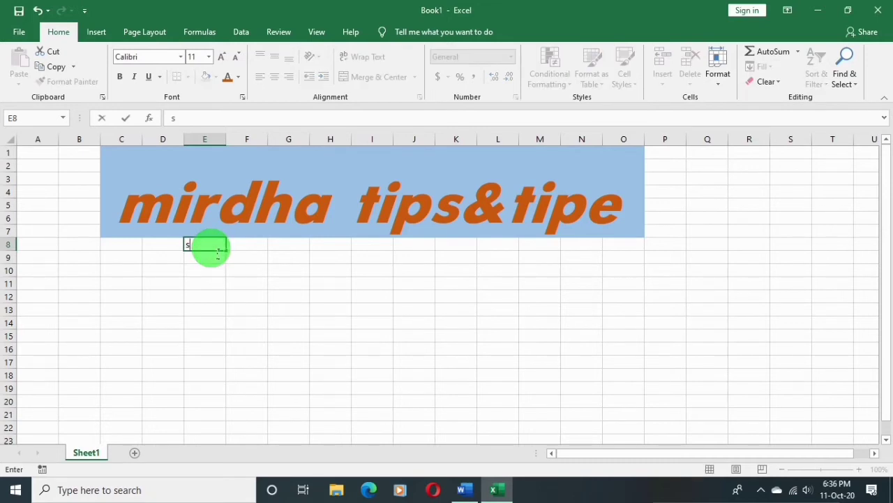
pyautogui.write('/no')
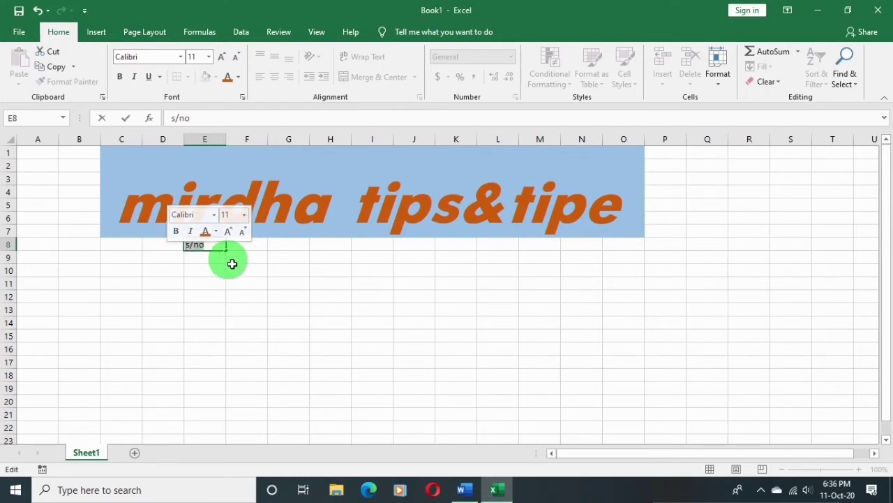
pyautogui.click(246, 248)
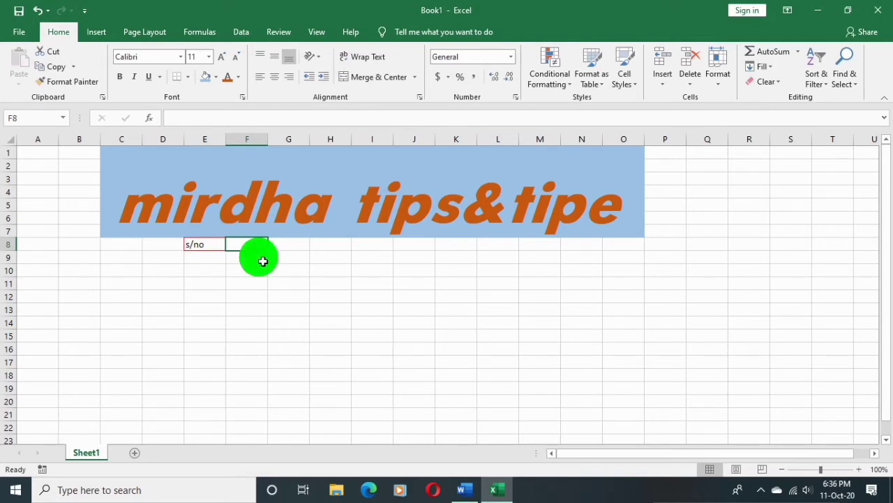
# Step: Add the headers name in F8 and father name in G8
pyautogui.write('n')
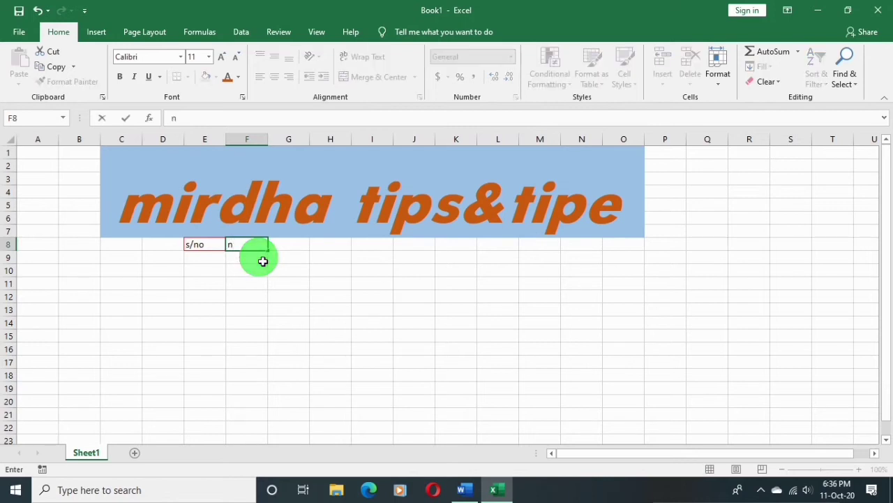
pyautogui.write('ame')
pyautogui.press('Tab')
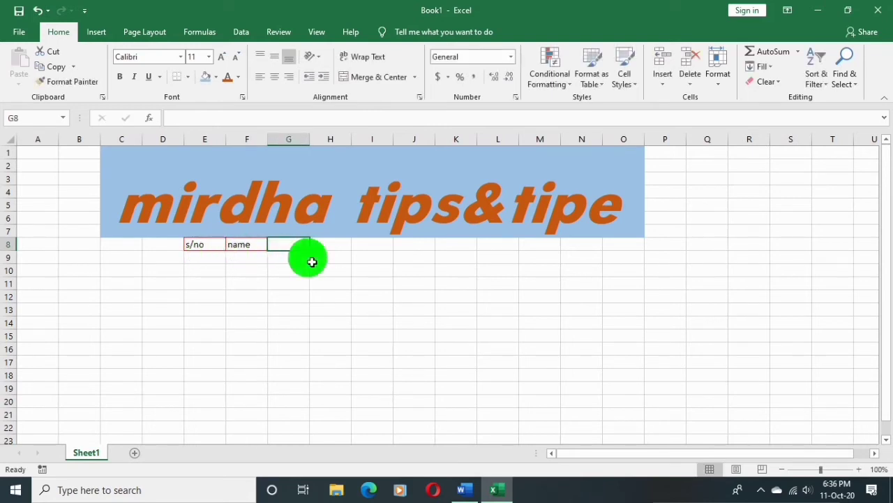
pyautogui.write('fath')
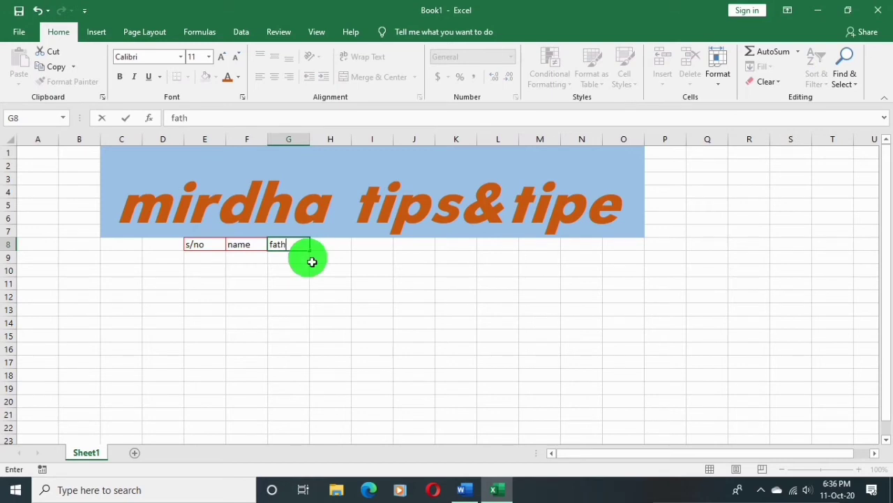
pyautogui.write('er')
pyautogui.write(' name')
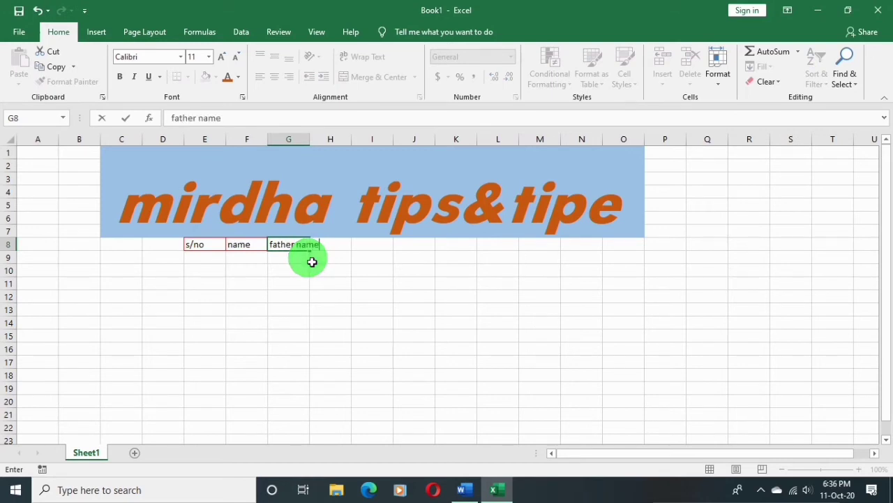
pyautogui.click(341, 262)
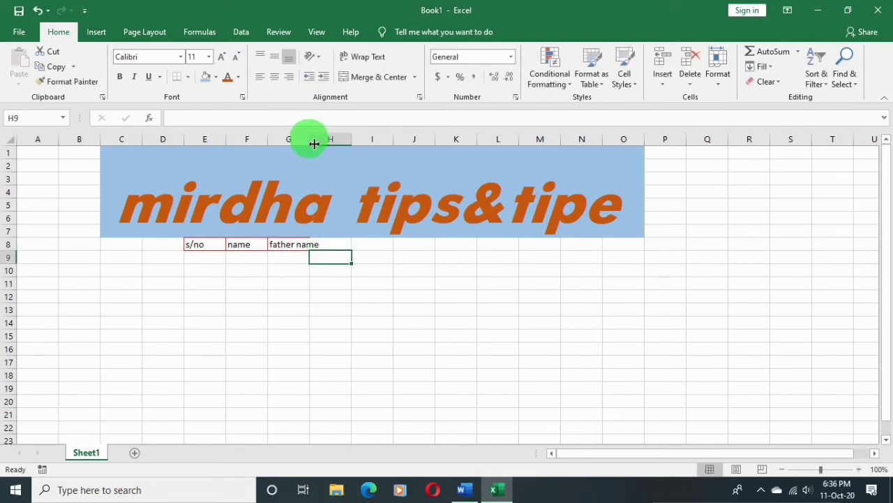
# Step: Widen column G and enter the header mother name in H8
pyautogui.moveTo(314, 143); pyautogui.dragTo(334, 147)
pyautogui.click(358, 247)
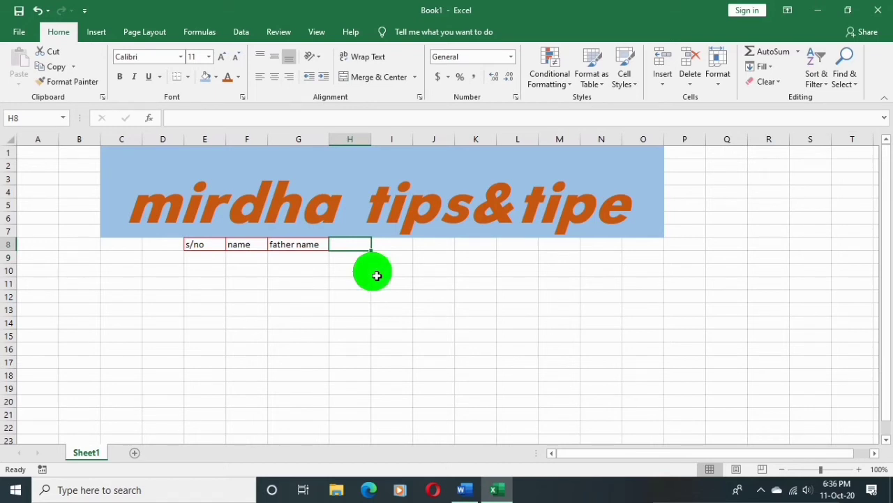
pyautogui.write('mot')
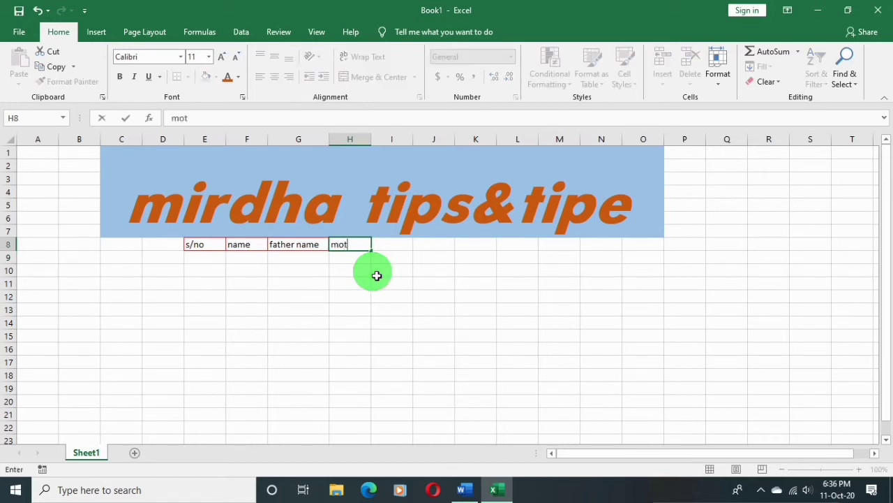
pyautogui.write('her')
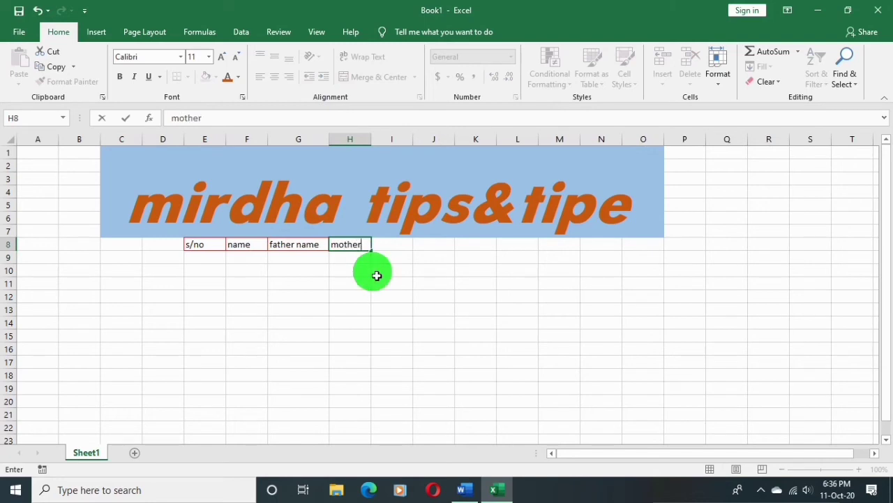
pyautogui.write(' name')
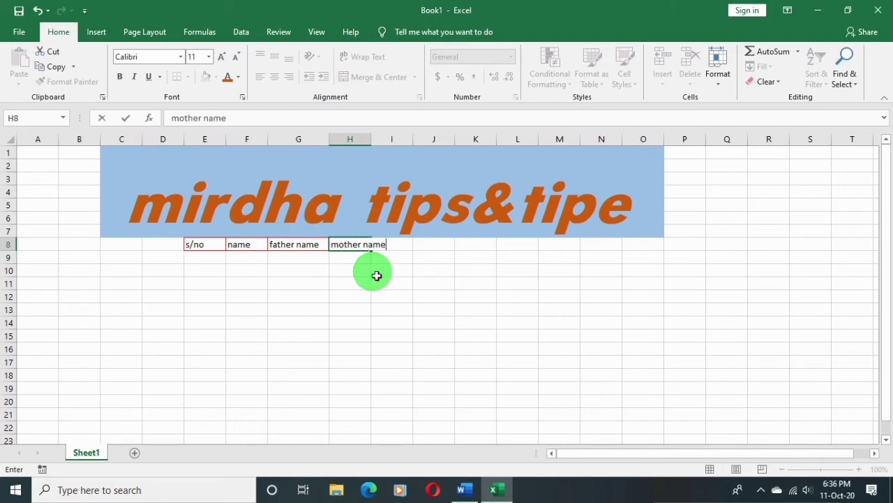
pyautogui.scroll(-1, 489, 328)
pyautogui.click(424, 293)
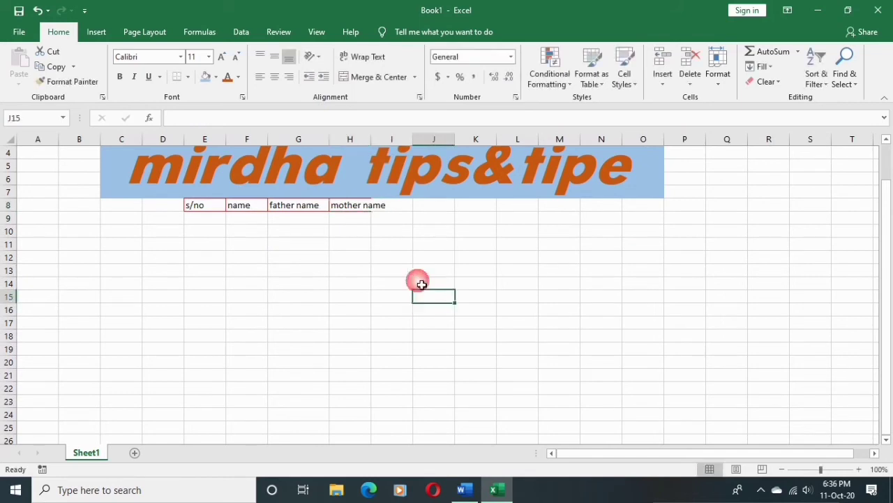
pyautogui.scroll(1, 418, 280)
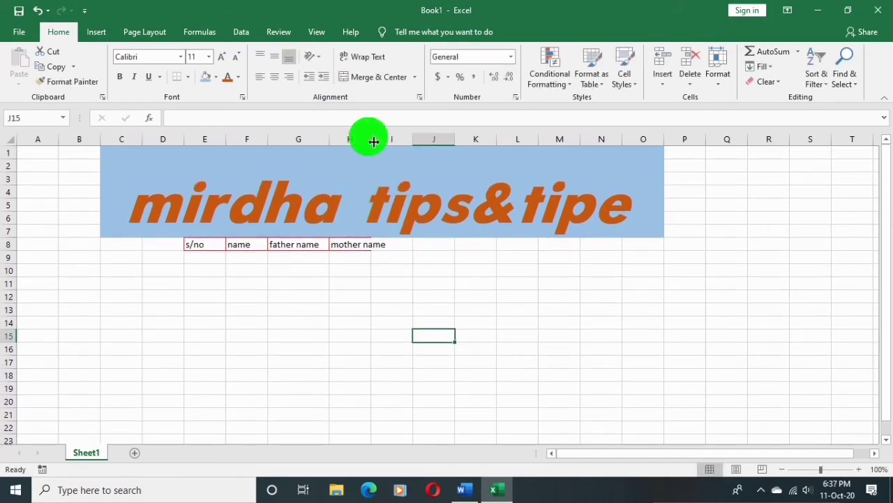
# Step: Widen column H and add the headers age in I8 and money in J8
pyautogui.moveTo(374, 139); pyautogui.dragTo(390, 140)
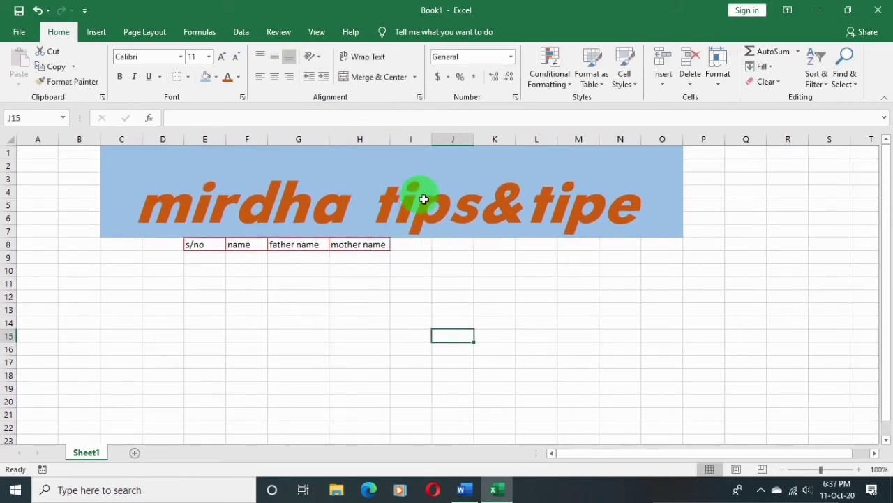
pyautogui.click(422, 245)
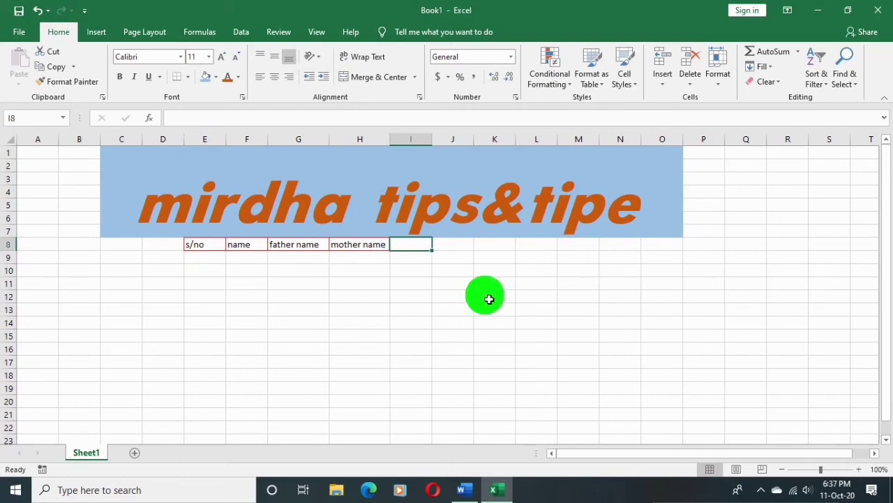
pyautogui.write('a')
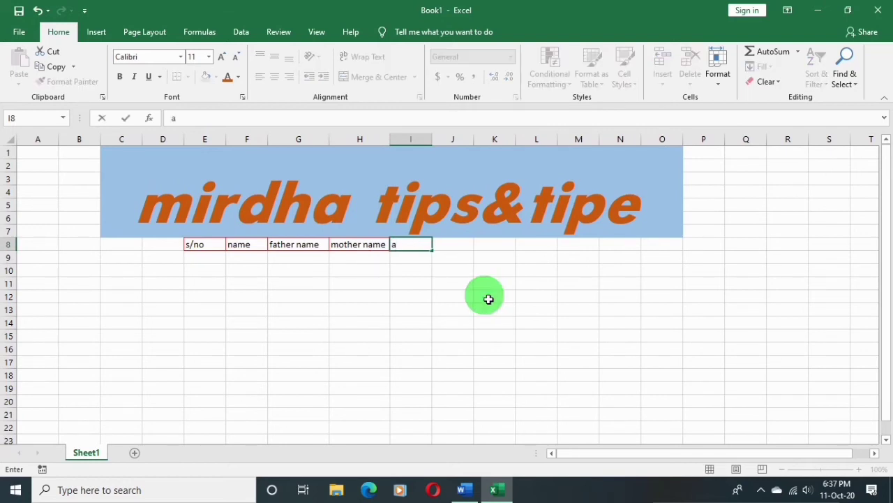
pyautogui.write('ge')
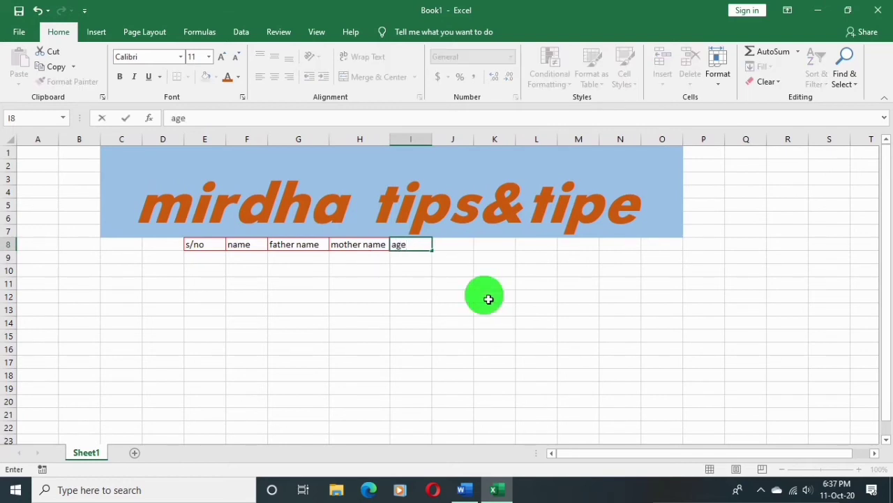
pyautogui.click(425, 271)
pyautogui.click(423, 247)
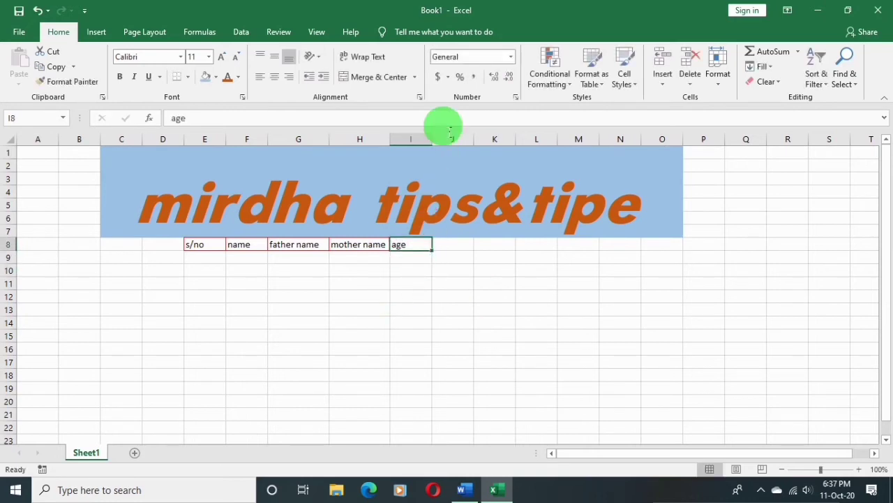
pyautogui.click(450, 250)
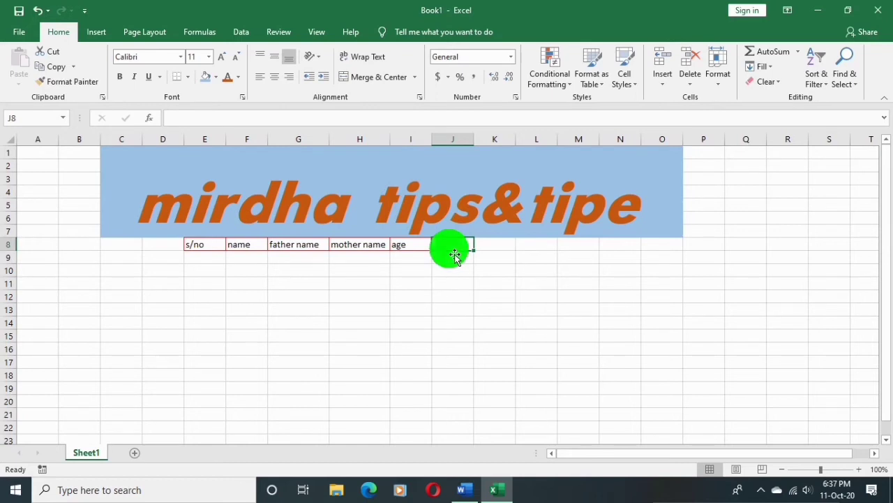
pyautogui.write('mo')
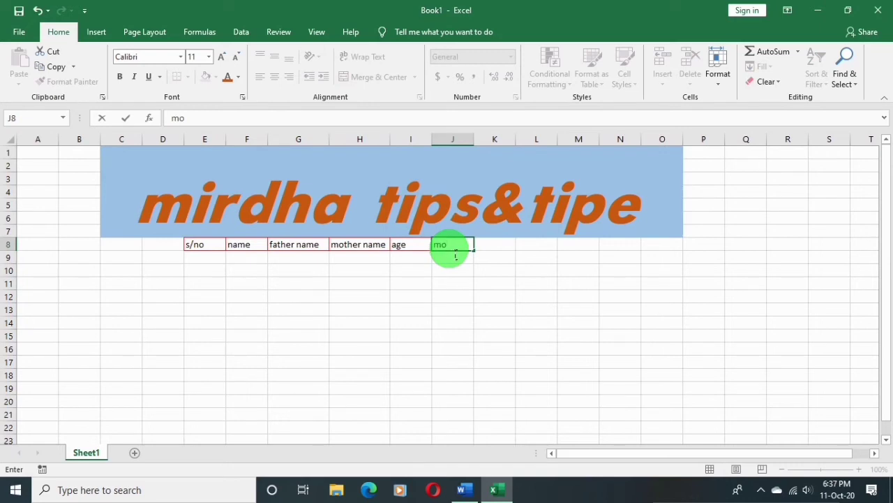
pyautogui.write('ney')
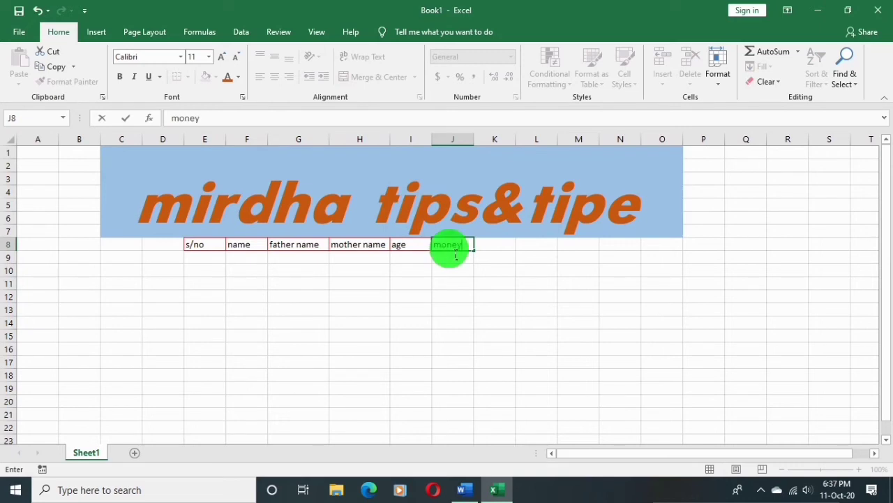
pyautogui.click(455, 259)
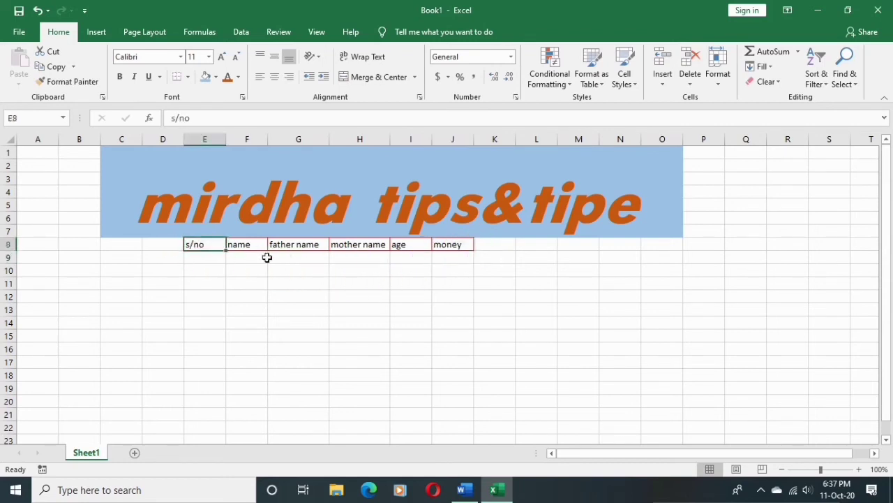
# Step: Make the headers in E8:J8 bold, italic and vertically centred
pyautogui.moveTo(186, 246); pyautogui.dragTo(467, 248)
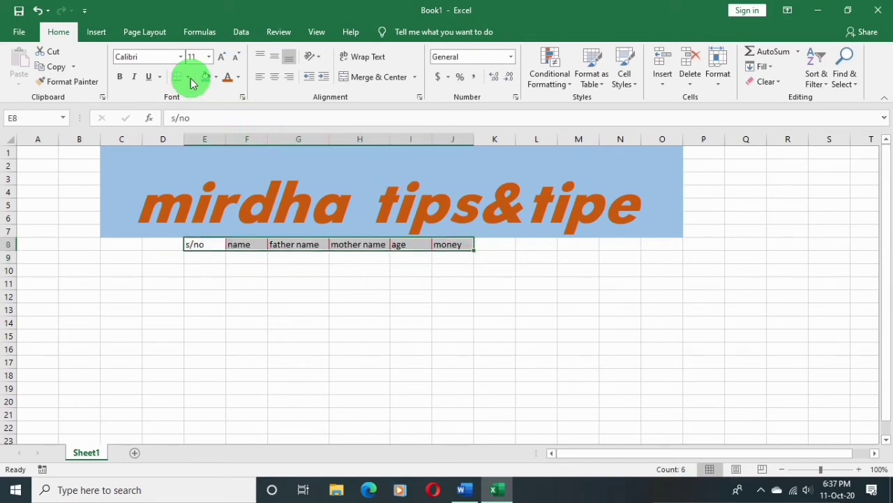
pyautogui.click(120, 77)
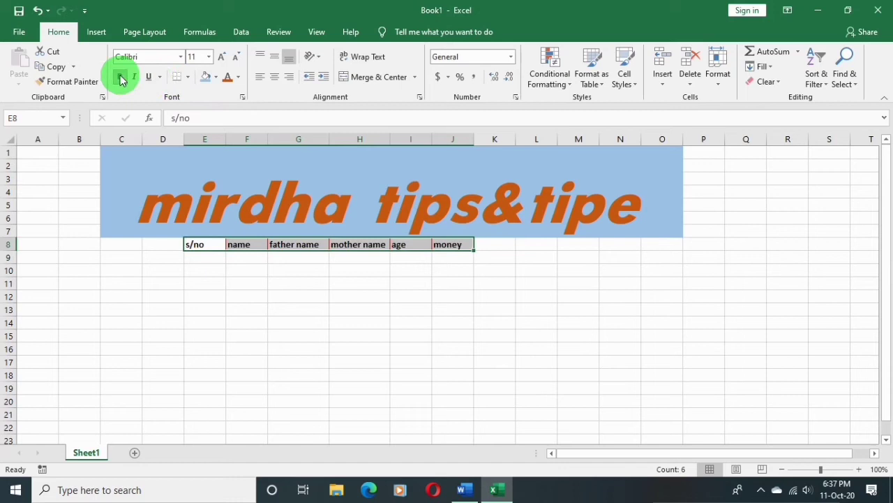
pyautogui.click(273, 57)
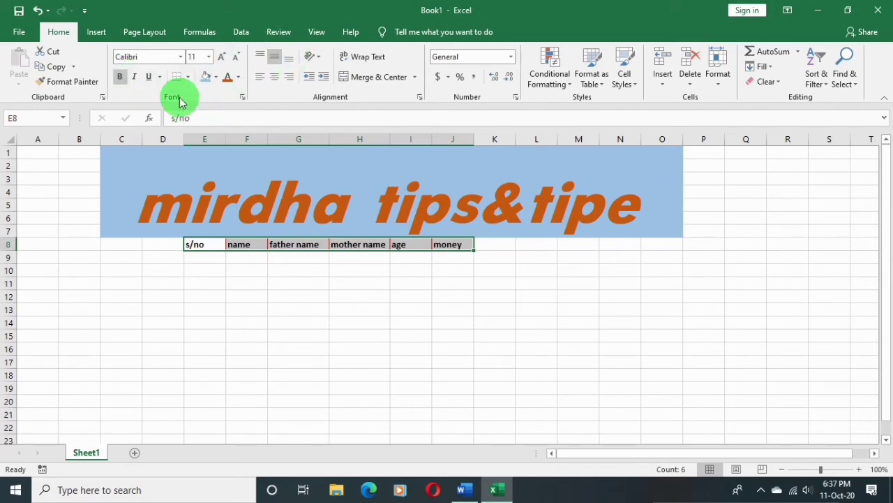
pyautogui.click(134, 77)
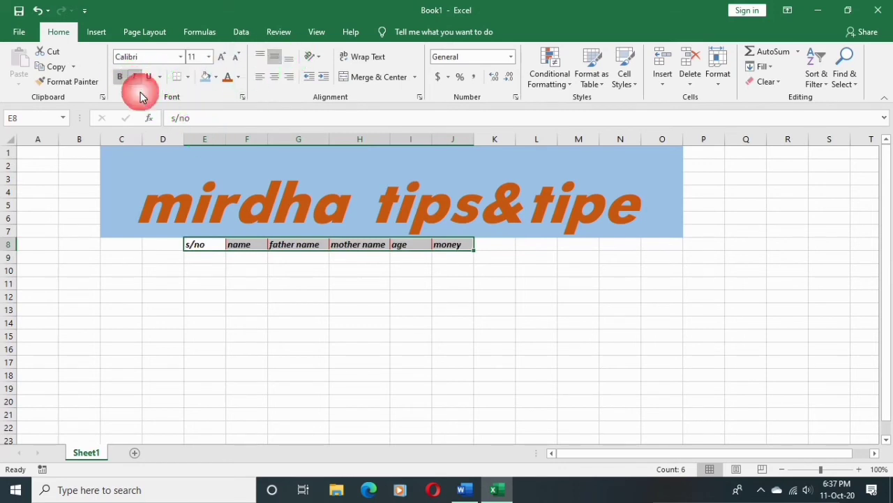
pyautogui.click(289, 299)
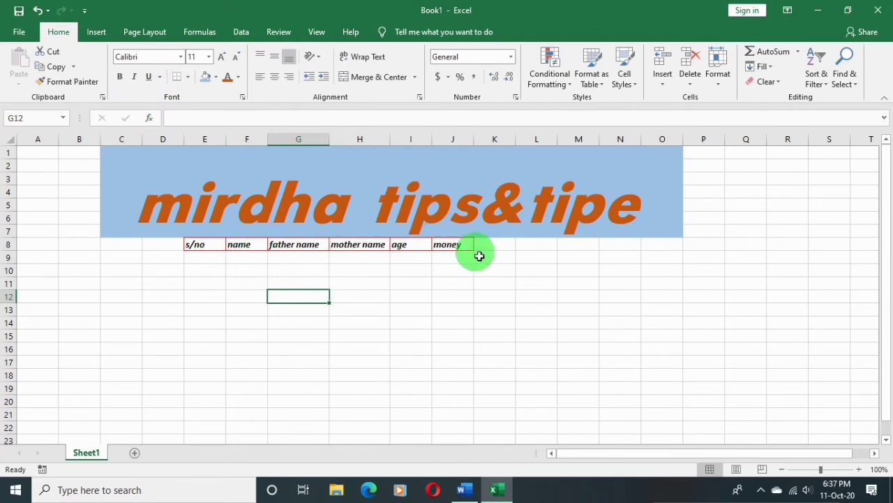
# Step: Enter serial numbers 1 to 10 in cells E9:E18
pyautogui.click(218, 259)
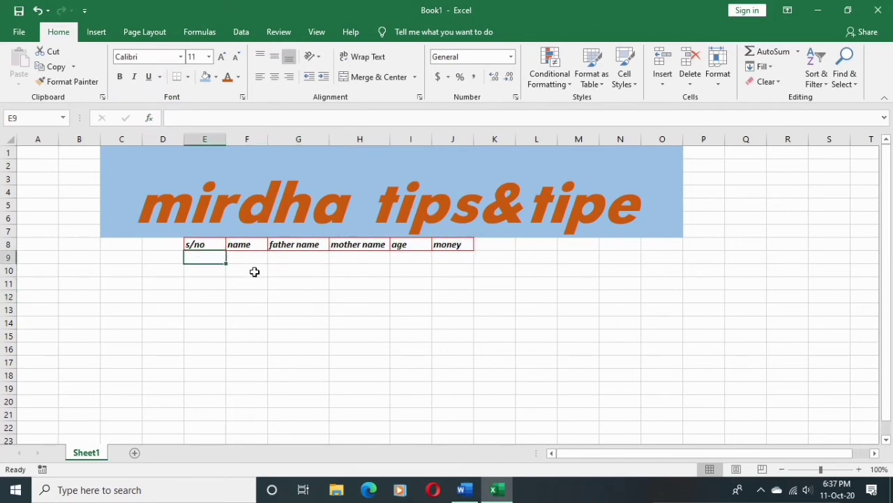
pyautogui.write('1')
pyautogui.press('Return')
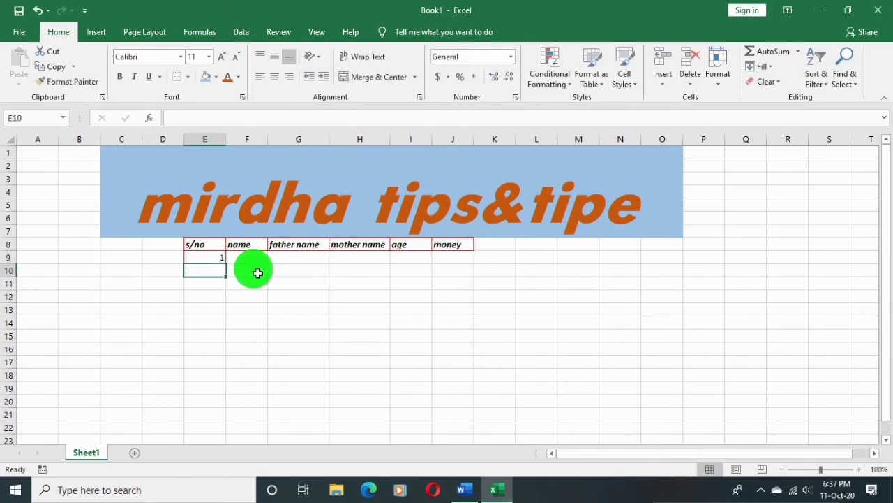
pyautogui.write('2')
pyautogui.press('Return')
pyautogui.write('3')
pyautogui.press('Return')
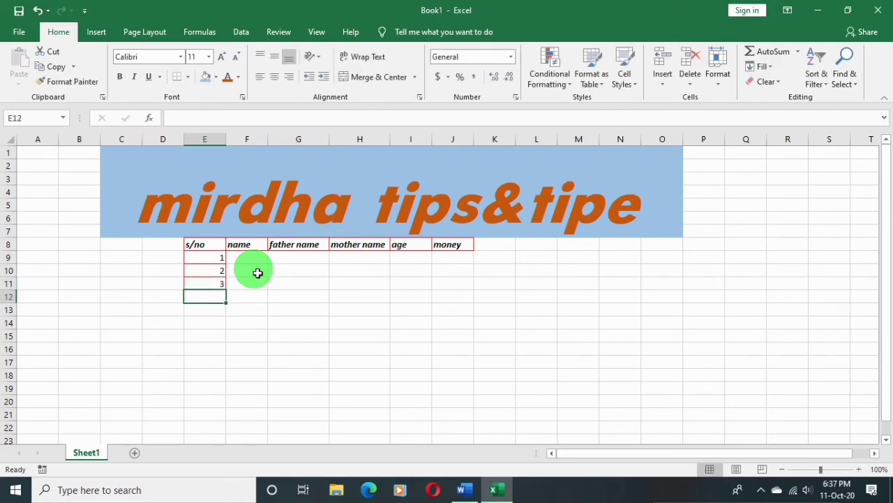
pyautogui.write('4')
pyautogui.press('Return')
pyautogui.write('5')
pyautogui.press('Return')
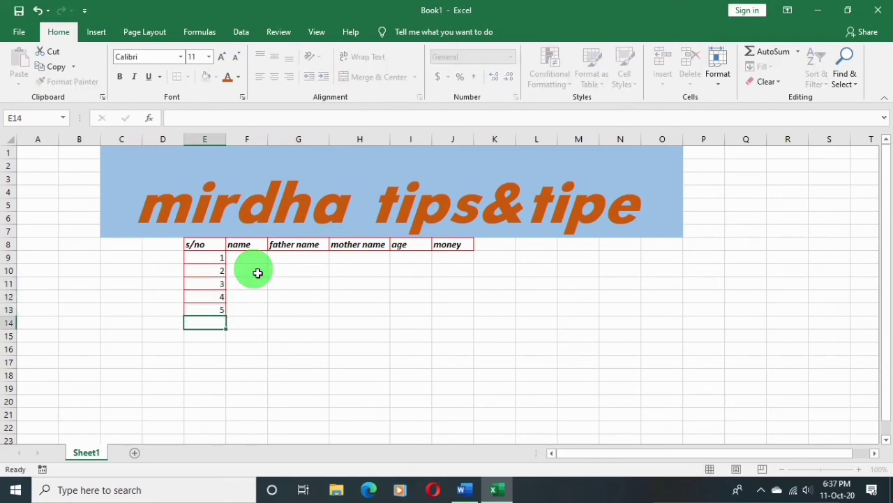
pyautogui.write('6')
pyautogui.press('Return')
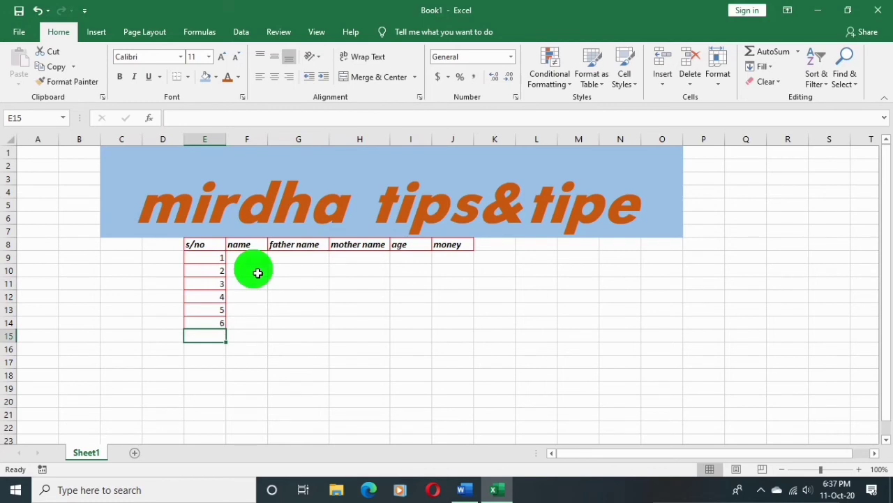
pyautogui.write('7')
pyautogui.press('Return')
pyautogui.write('8')
pyautogui.press('Return')
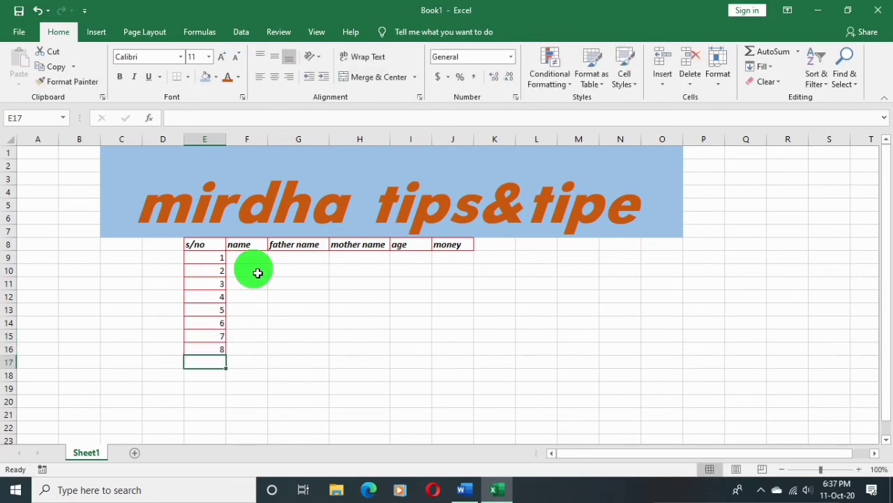
pyautogui.write('9')
pyautogui.press('Return')
pyautogui.write('10')
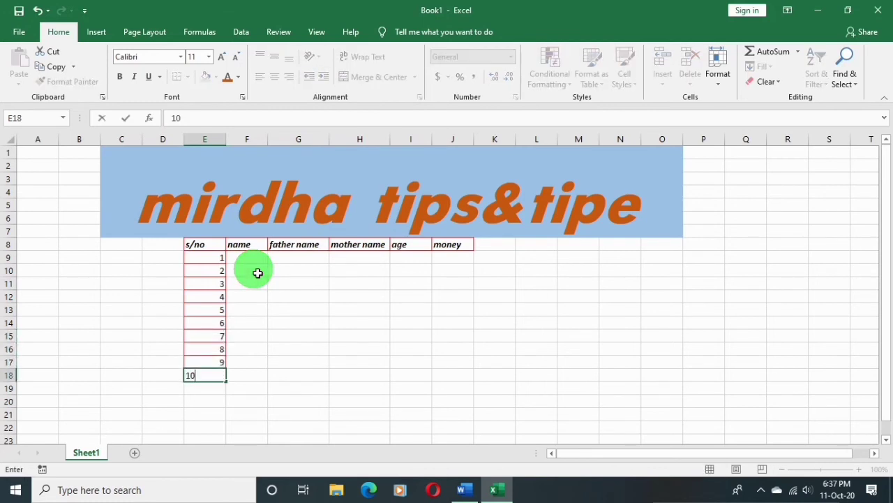
pyautogui.press('Return')
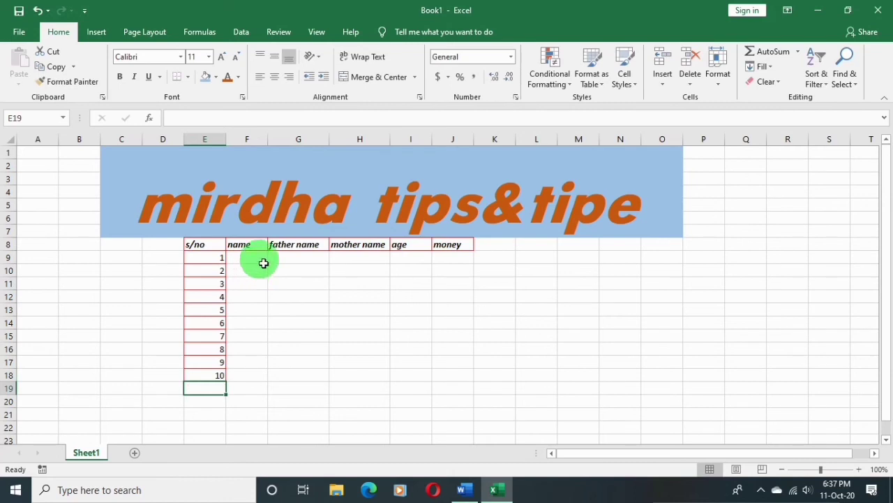
pyautogui.click(264, 264)
# Step: Widen column F and enter the first four names in F9:F12, beside serial numbers 1–4
pyautogui.moveTo(272, 144); pyautogui.dragTo(290, 143)
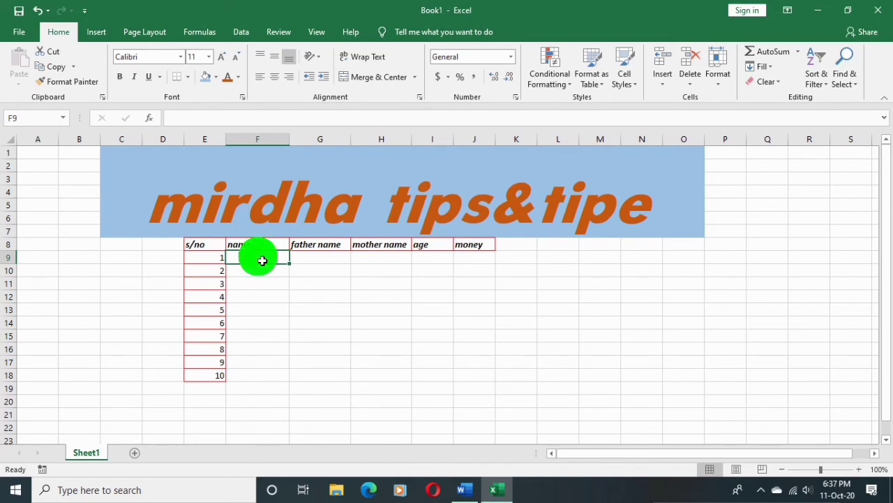
pyautogui.write('jashim')
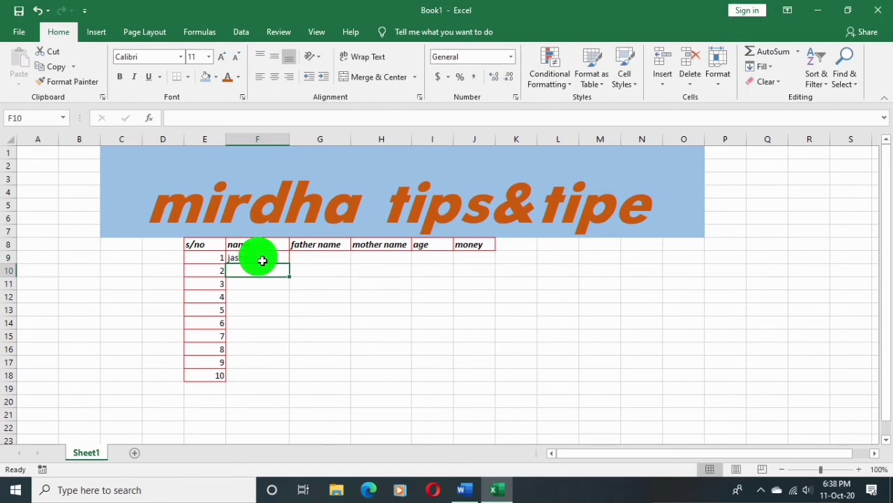
pyautogui.write('karim')
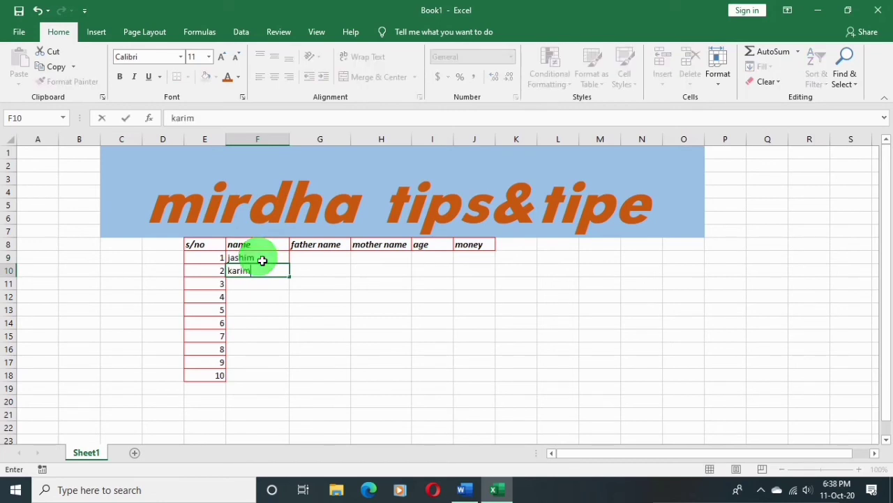
pyautogui.press('Return')
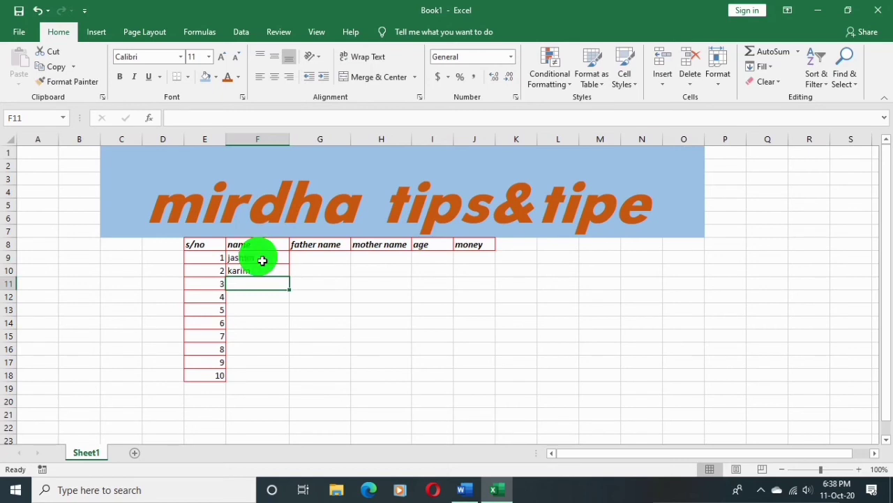
pyautogui.write('kasim')
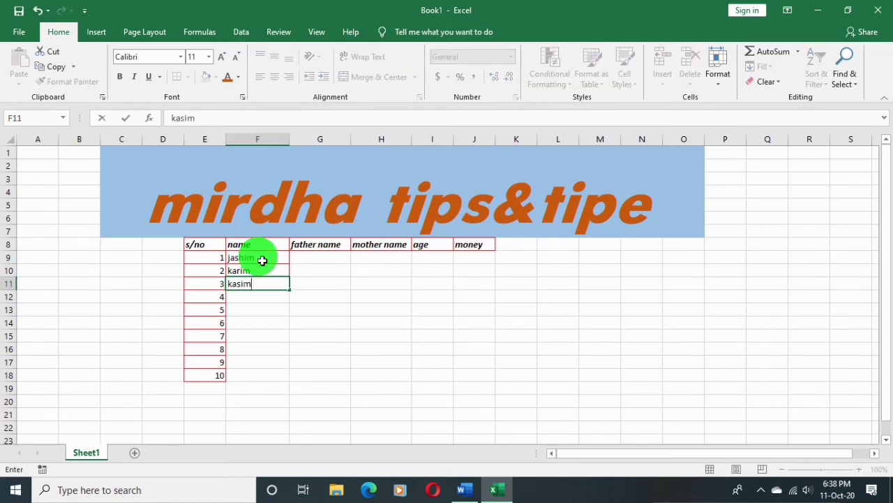
pyautogui.press('Return')
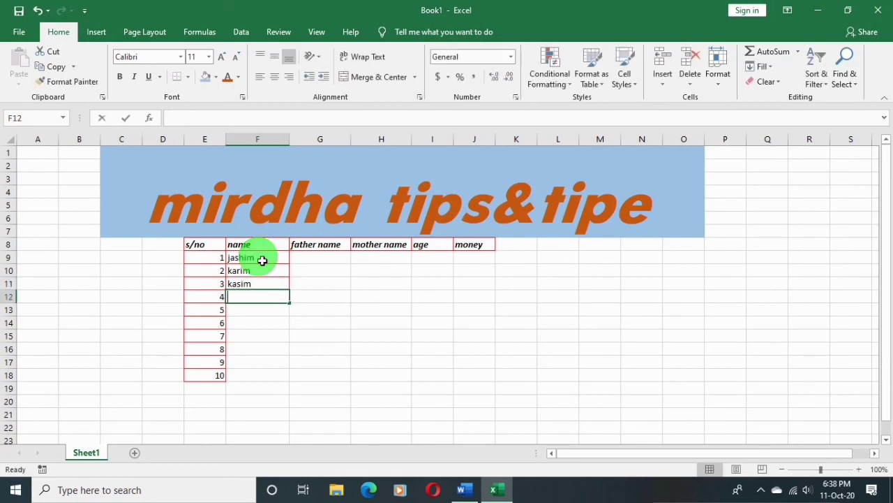
pyautogui.write('alamin')
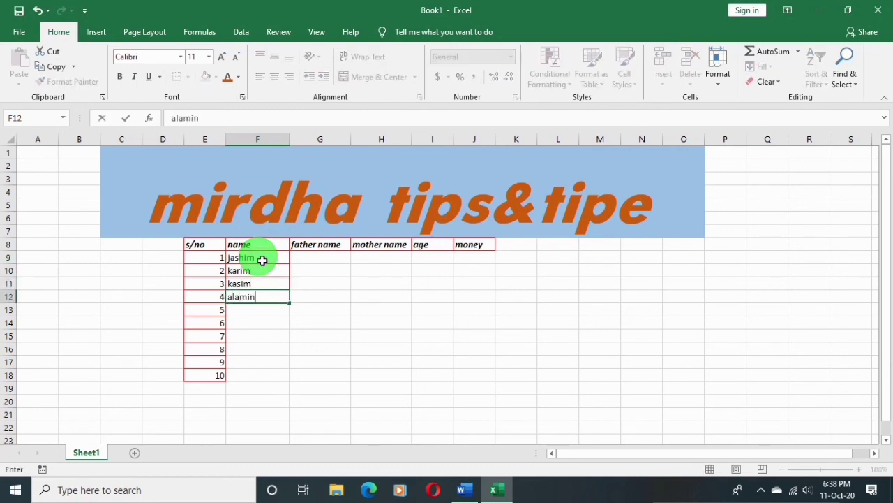
pyautogui.press('Return')
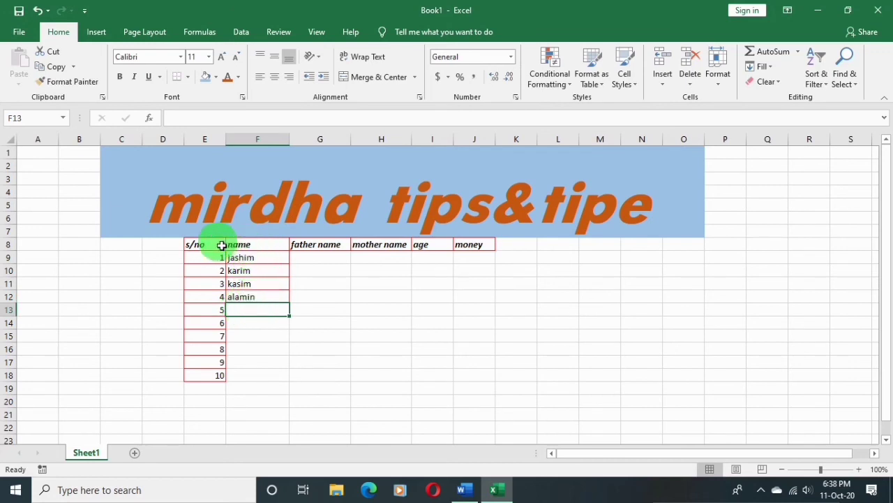
# Step: Make the whole table E8:J18 bold and centred, then deselect it
pyautogui.moveTo(208, 247); pyautogui.dragTo(485, 374)
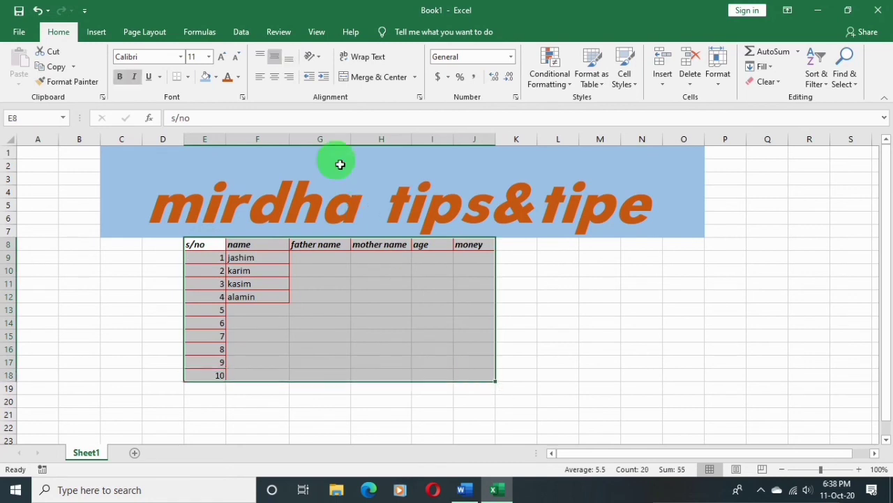
pyautogui.click(275, 78)
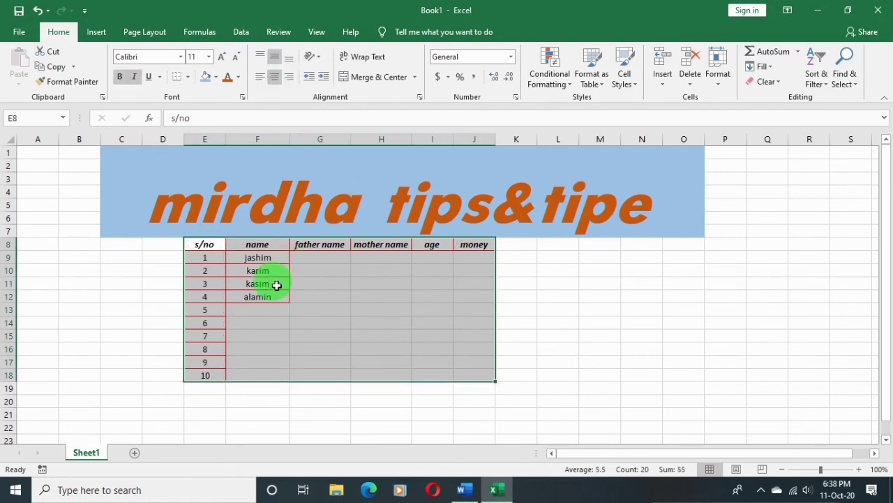
pyautogui.click(121, 80)
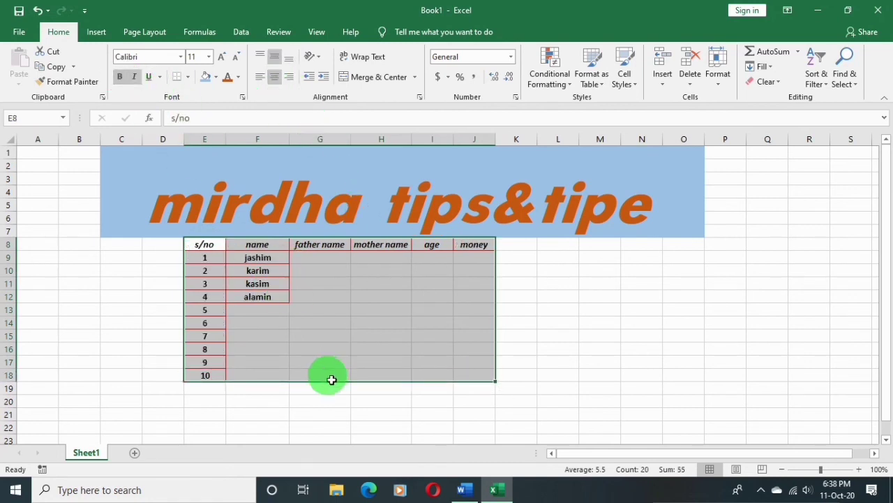
pyautogui.click(326, 337)
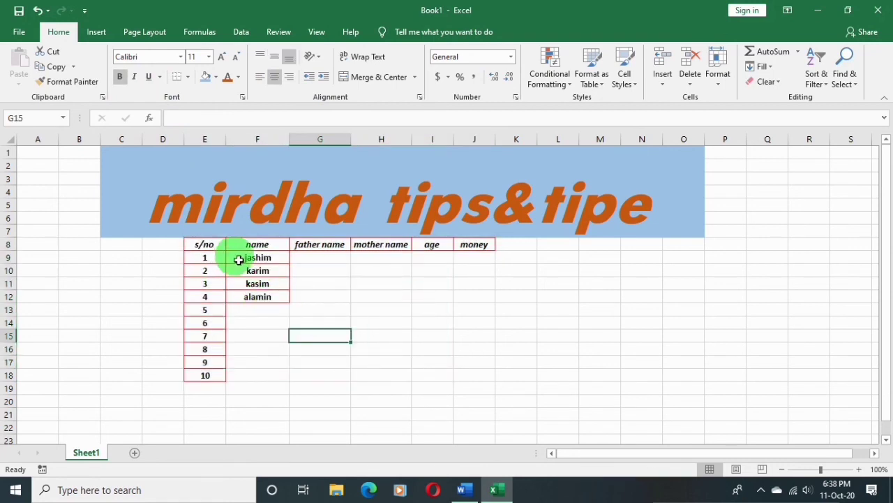
pyautogui.click(260, 321)
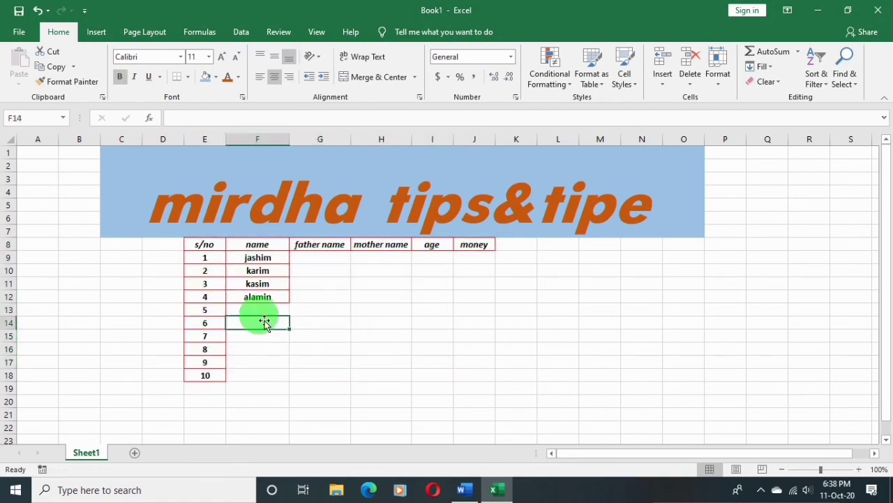
pyautogui.click(259, 309)
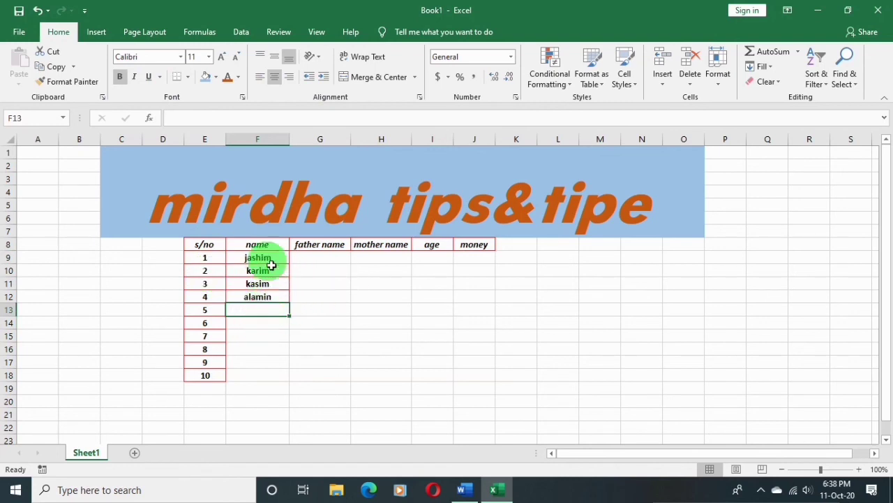
# Step: Enter the fifth name in F13 beside serial number 5
pyautogui.click(315, 271)
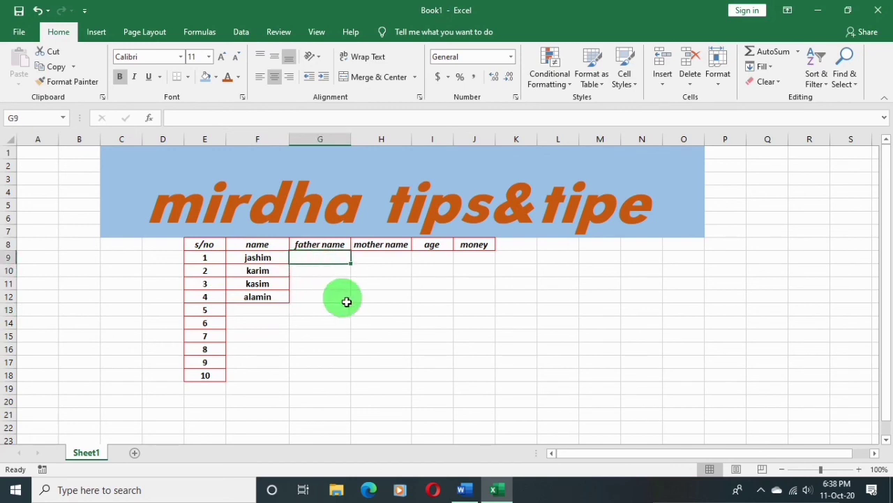
pyautogui.click(263, 316)
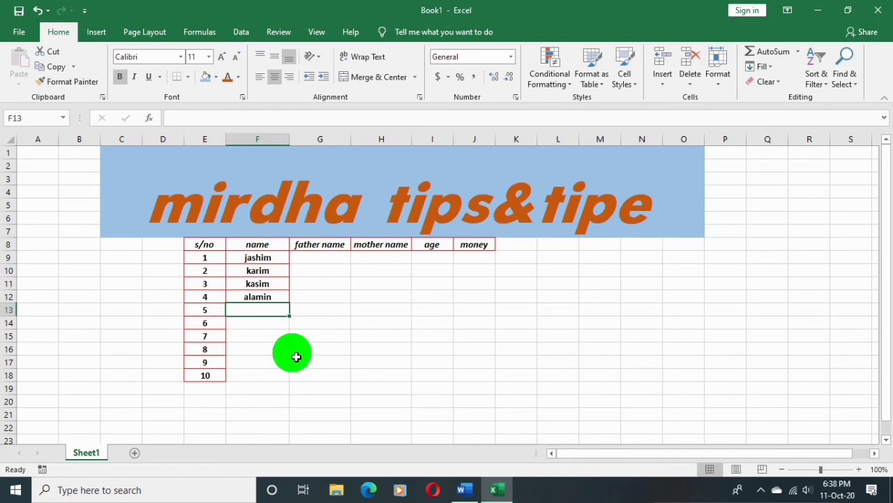
pyautogui.write('ran')
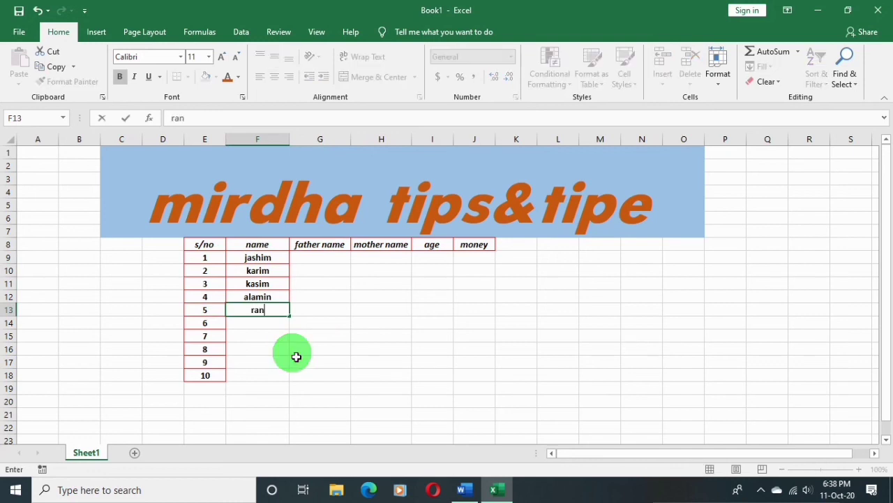
pyautogui.write('a')
pyautogui.press('Return')
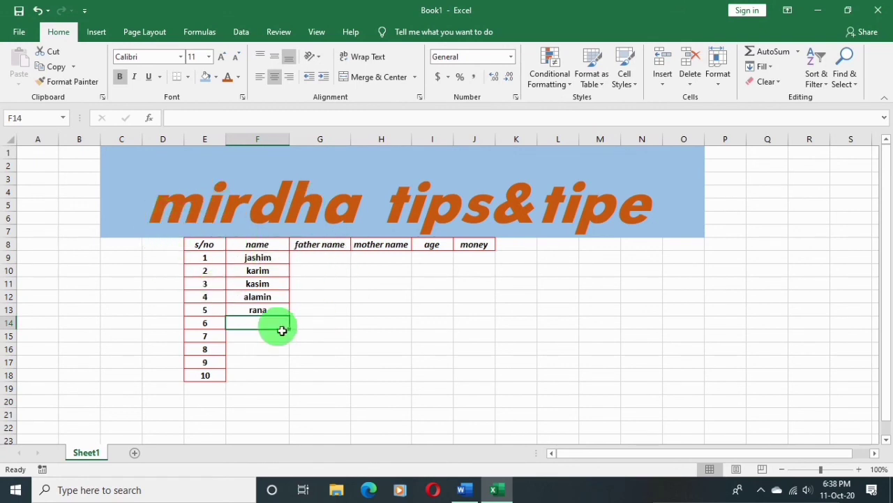
pyautogui.click(439, 324)
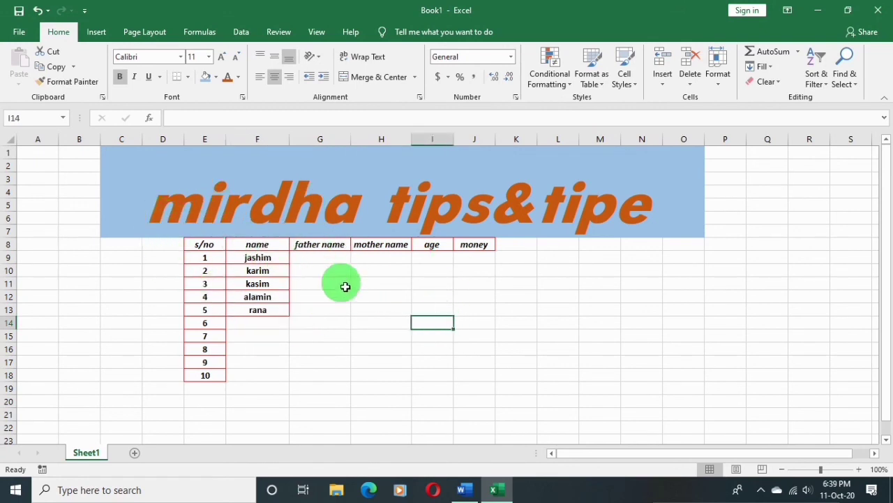
pyautogui.click(266, 327)
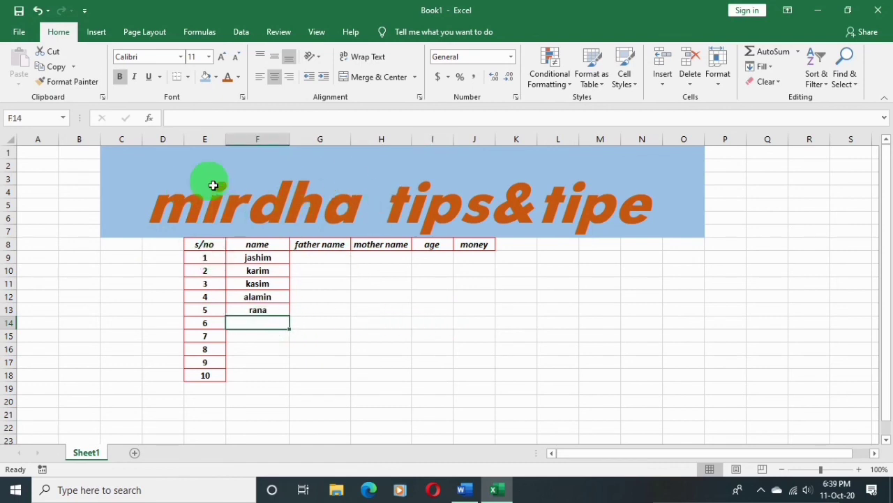